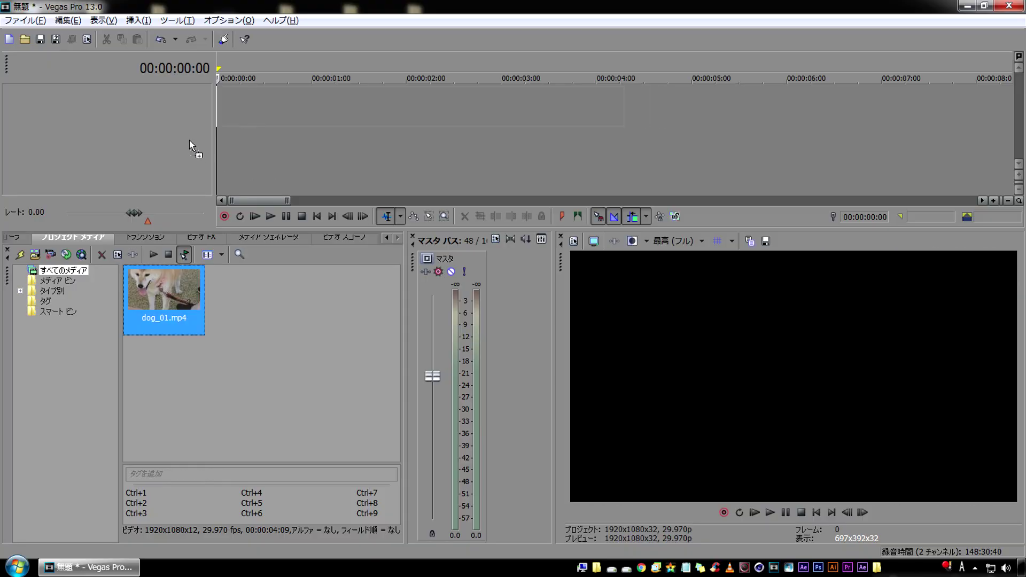
- Place dog_01.mp4 from Project Media at the start of the timeline on a new video track
{"action": "left_click_drag", "start_coordinate": [189, 140], "coordinate": [177, 135]}
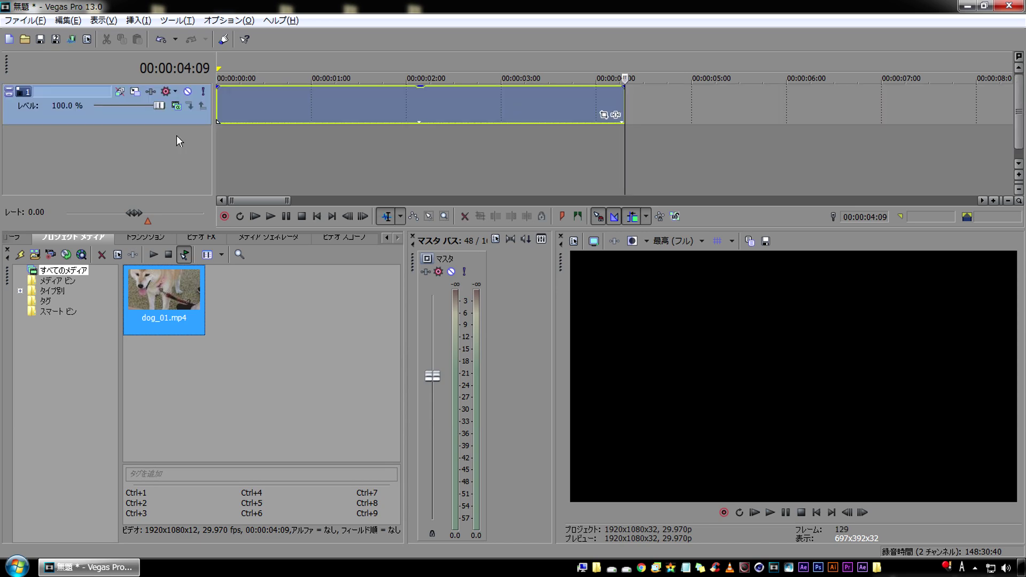
- Play the dog clip once from the start and stop
{"action": "double_click", "coordinate": [301, 102]}
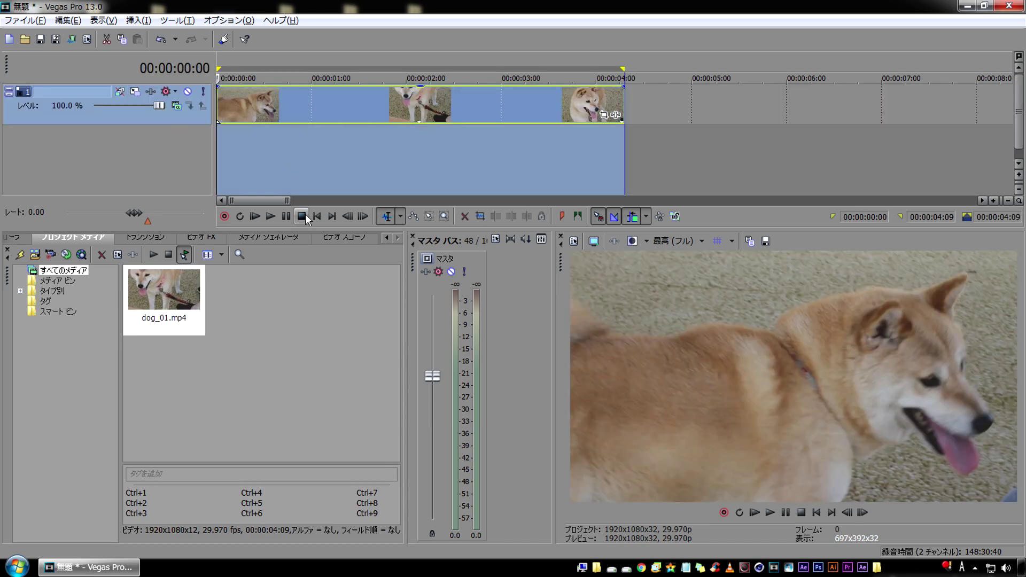
{"action": "left_click", "coordinate": [316, 219]}
{"action": "key", "text": "space"}
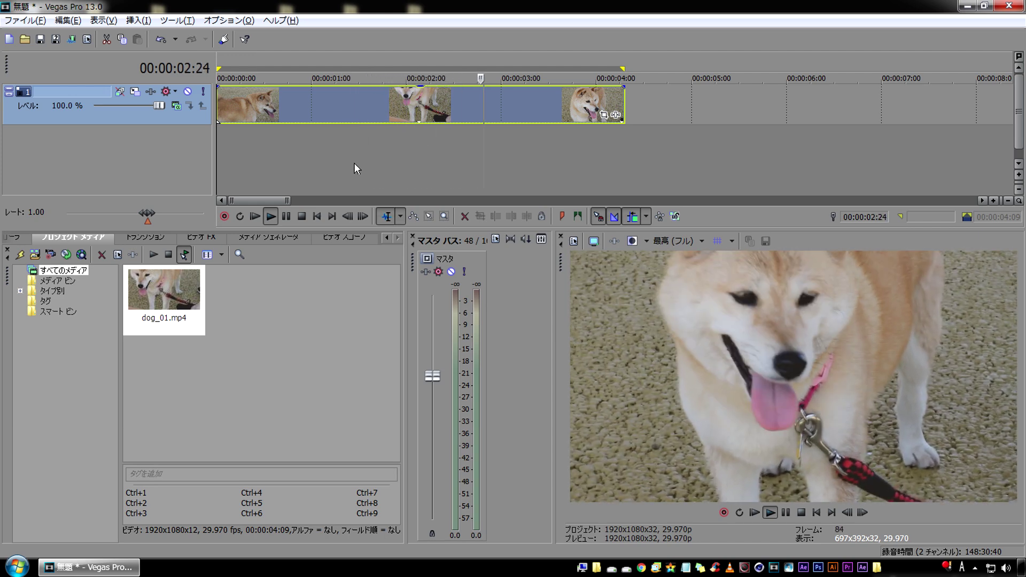
{"action": "key", "text": "space"}
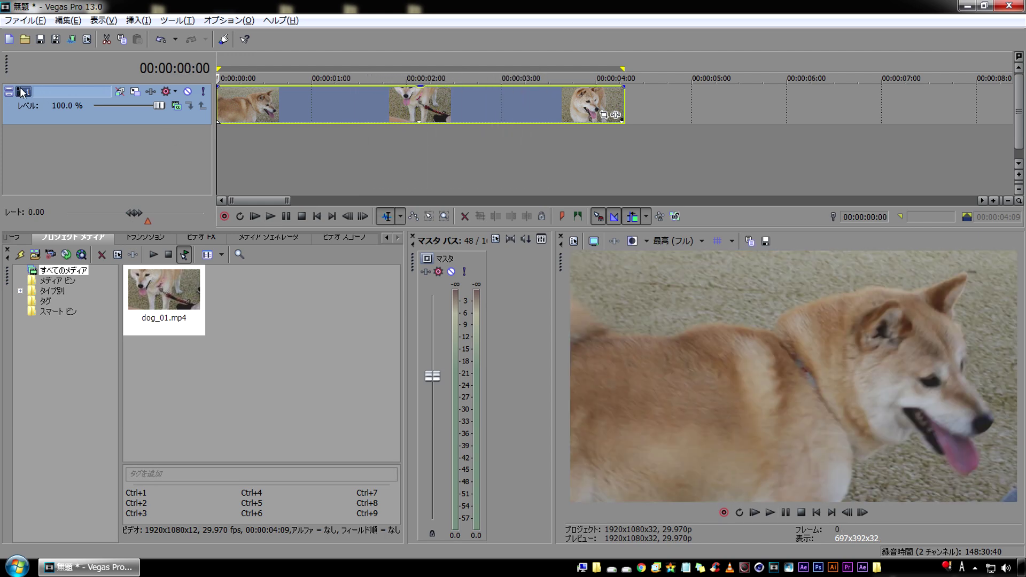
- Duplicate the dog video track and select the top track's clip
{"action": "right_click", "coordinate": [24, 94]}
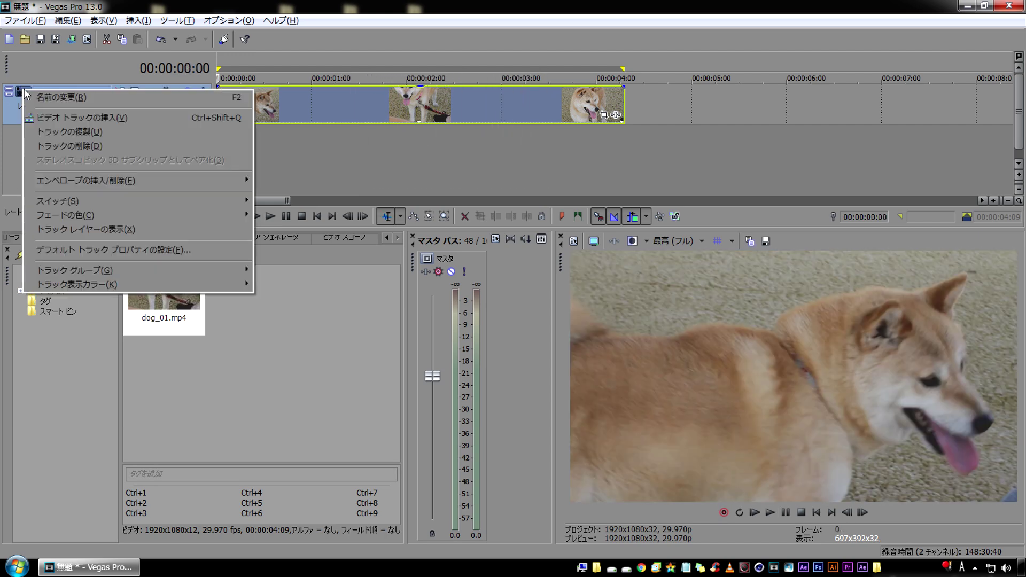
{"action": "left_click", "coordinate": [78, 129]}
{"action": "left_click", "coordinate": [321, 110]}
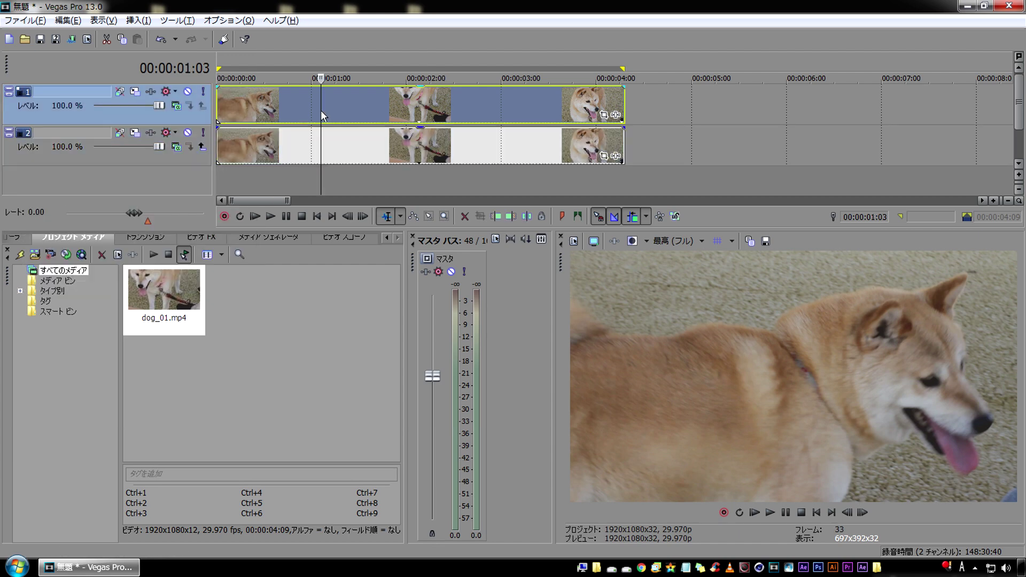
{"action": "left_click", "coordinate": [618, 116]}
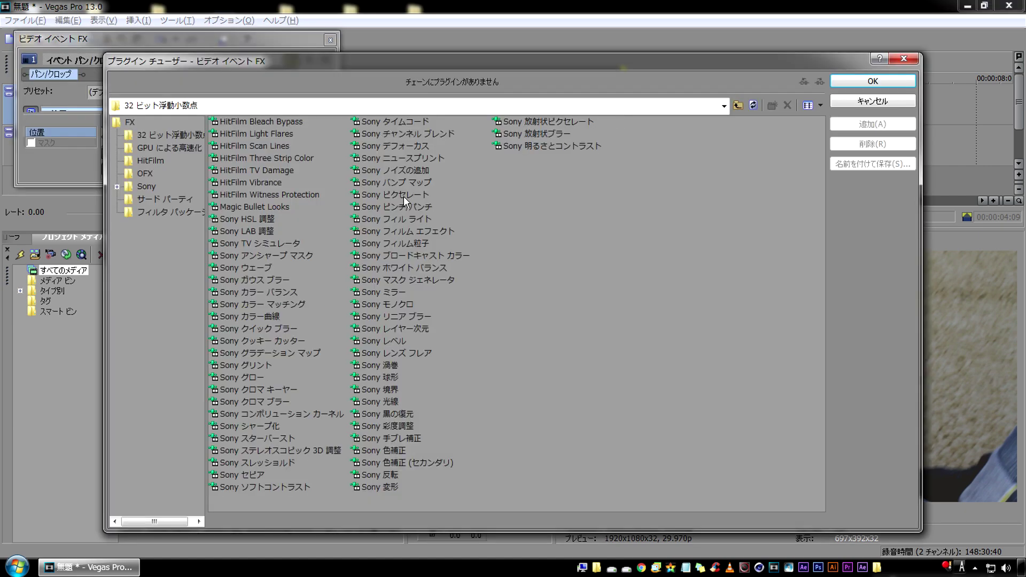
- Add Sony Pixelate to the top clip with horizontal 0.952 and vertical 0.939
{"action": "left_click", "coordinate": [403, 197]}
{"action": "double_click", "coordinate": [409, 197]}
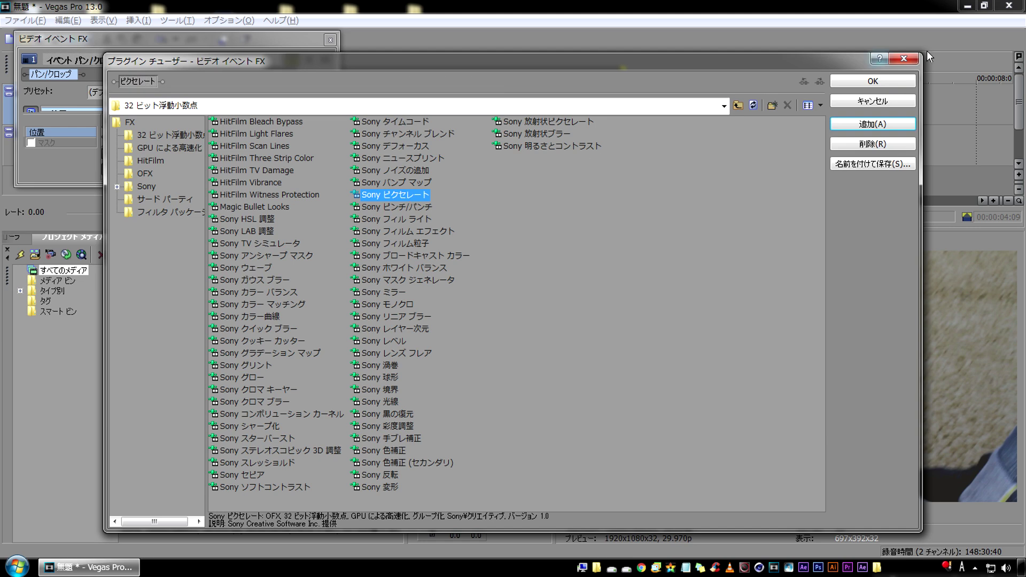
{"action": "left_click", "coordinate": [872, 82]}
{"action": "left_click_drag", "start_coordinate": [171, 38], "coordinate": [274, 76]}
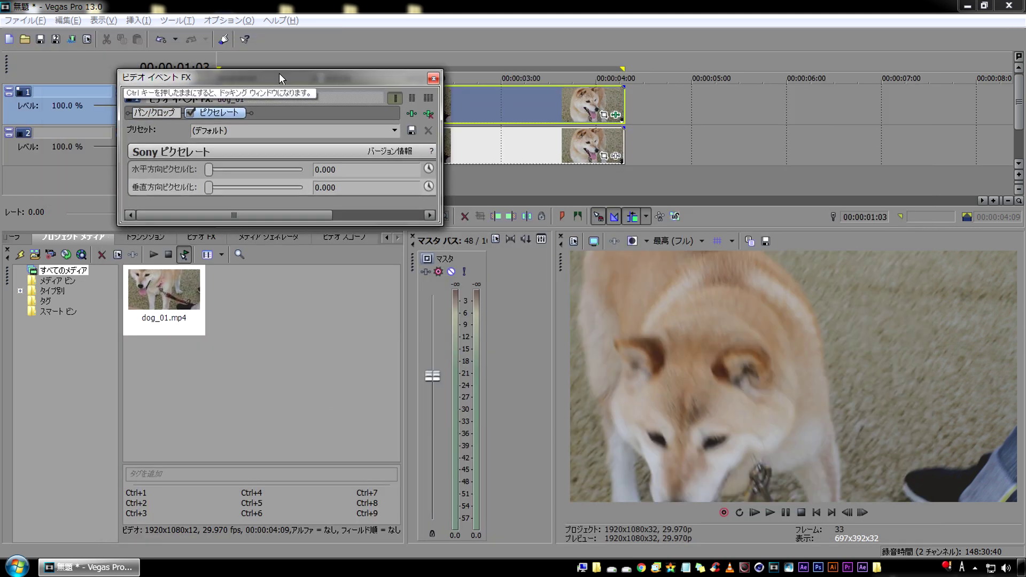
{"action": "left_click_drag", "start_coordinate": [221, 171], "coordinate": [300, 171]}
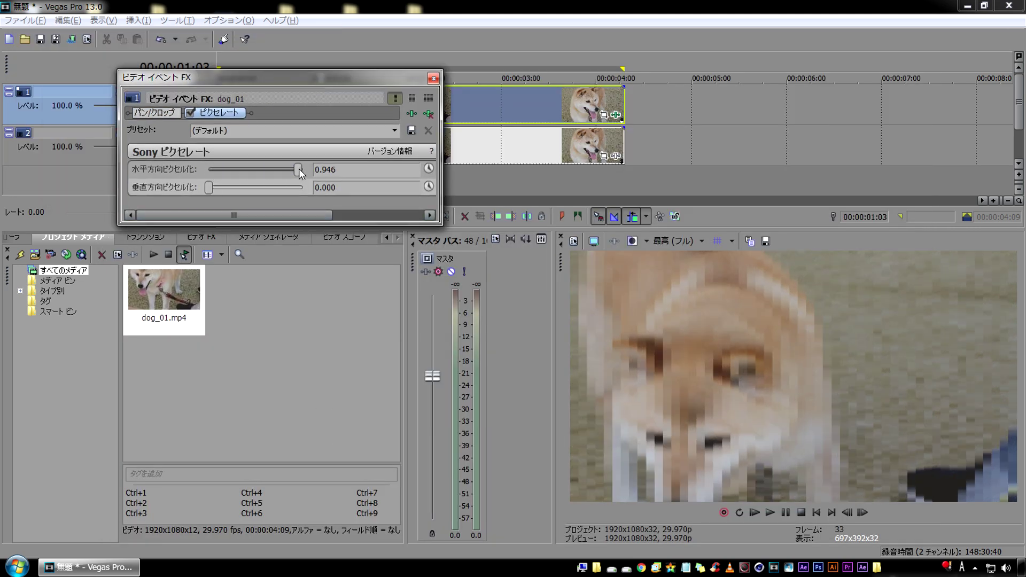
{"action": "left_click_drag", "start_coordinate": [300, 172], "coordinate": [302, 174]}
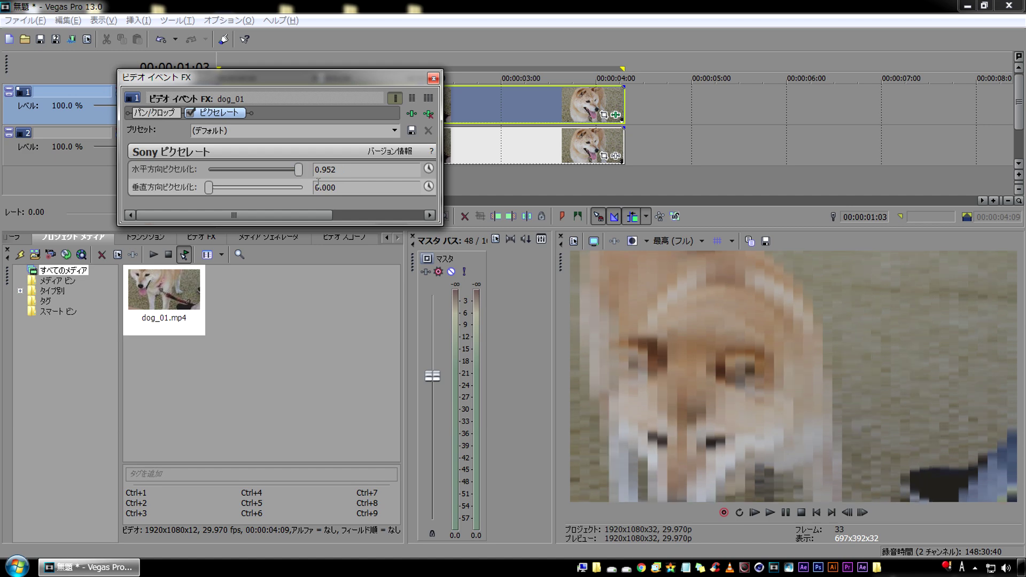
{"action": "left_click_drag", "start_coordinate": [223, 187], "coordinate": [300, 192]}
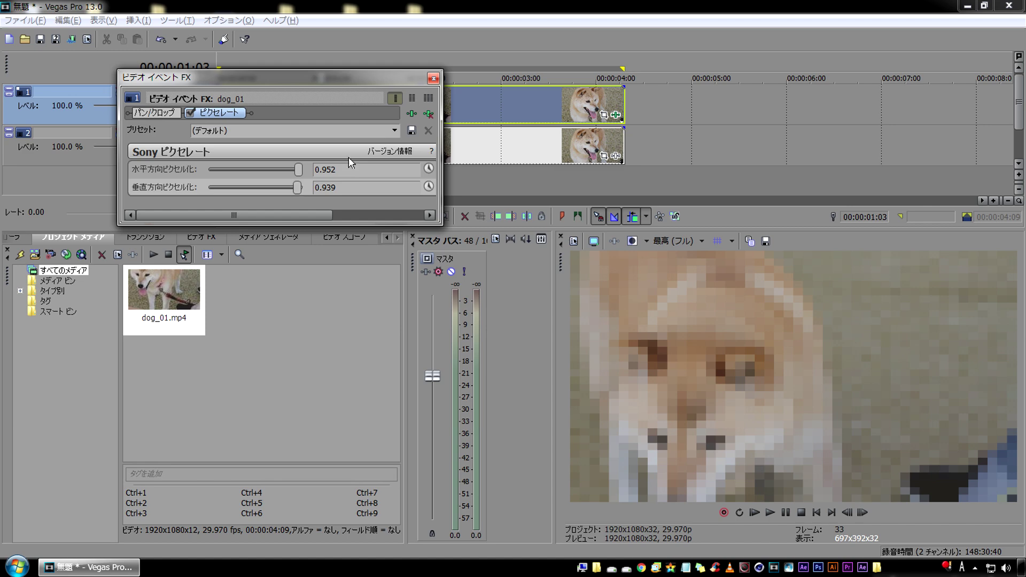
{"action": "left_click", "coordinate": [433, 80]}
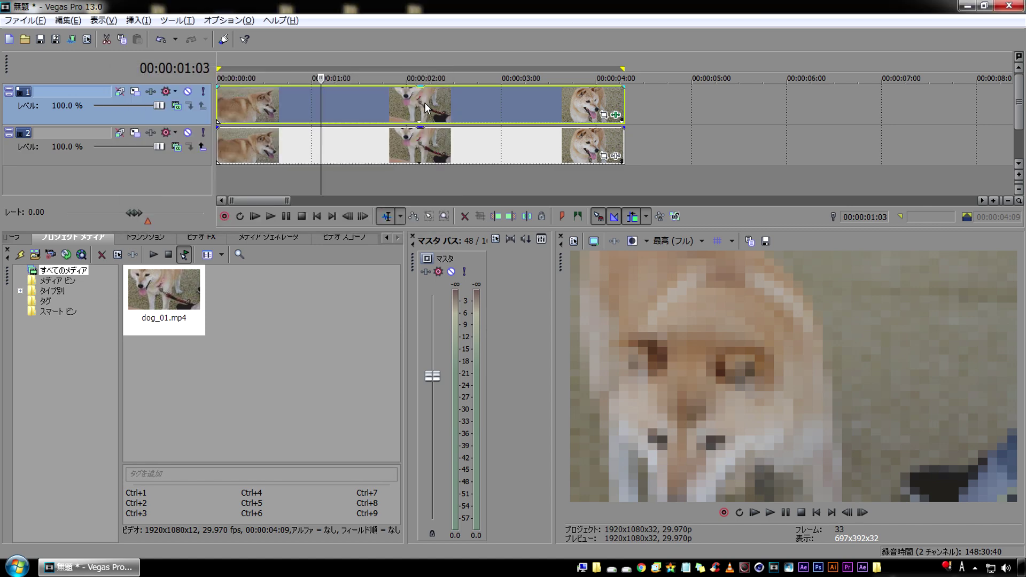
- Play back the pixelated clip and park the playhead at 00:00:02:11
{"action": "left_click", "coordinate": [470, 106]}
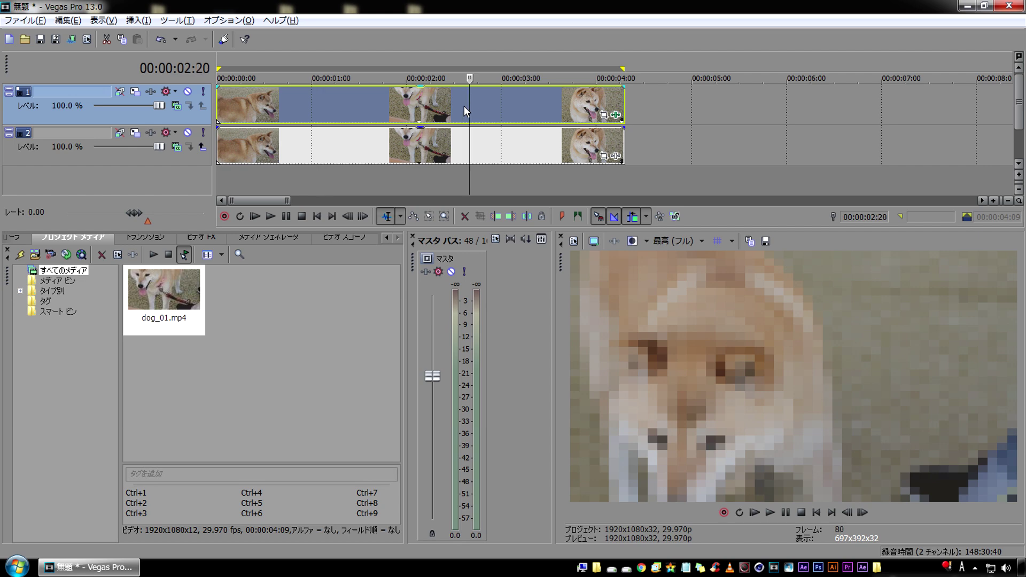
{"action": "left_click", "coordinate": [317, 216]}
{"action": "key", "text": "space"}
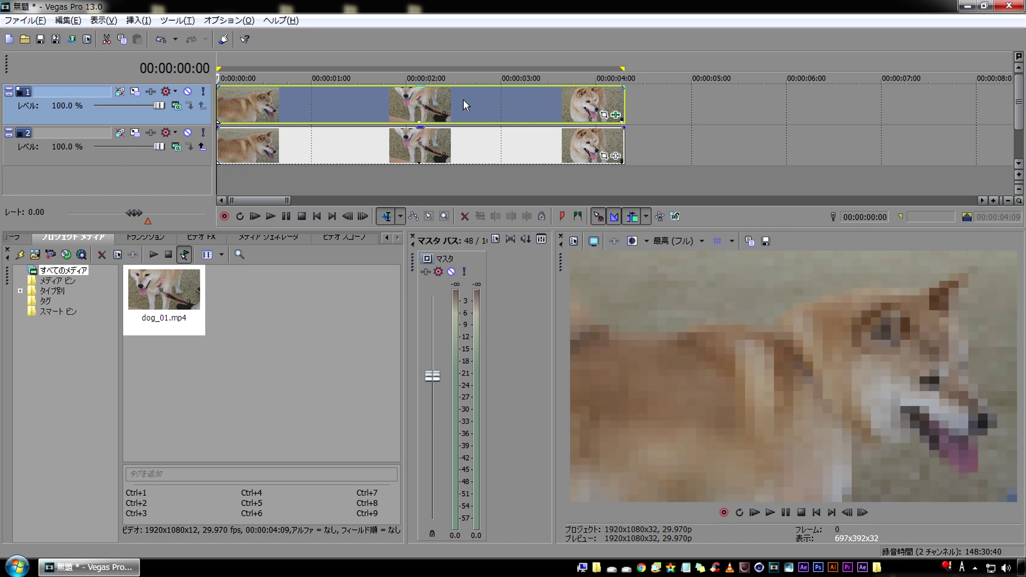
{"action": "left_click", "coordinate": [441, 106]}
{"action": "left_click", "coordinate": [605, 116]}
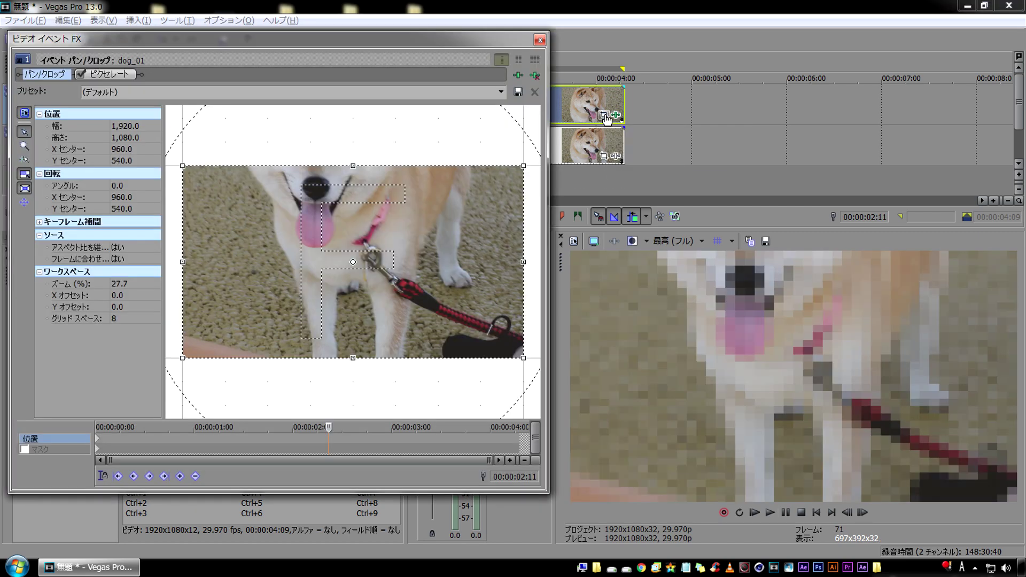
- Enable Mask in Event Pan/Crop, turn on Sync Cursor, and scrub back to the clip start
{"action": "left_click", "coordinate": [43, 450]}
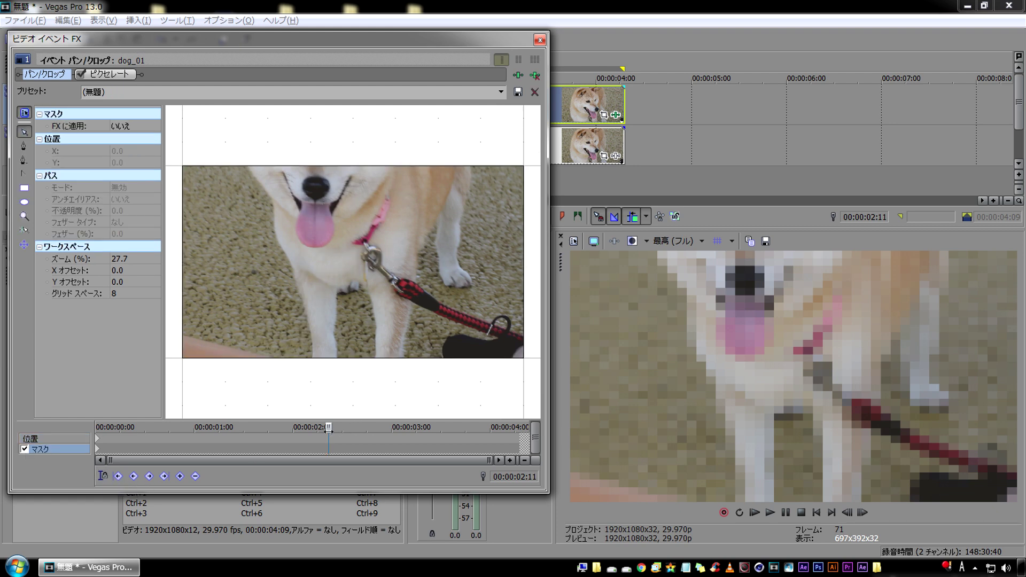
{"action": "left_click_drag", "start_coordinate": [162, 430], "coordinate": [138, 428]}
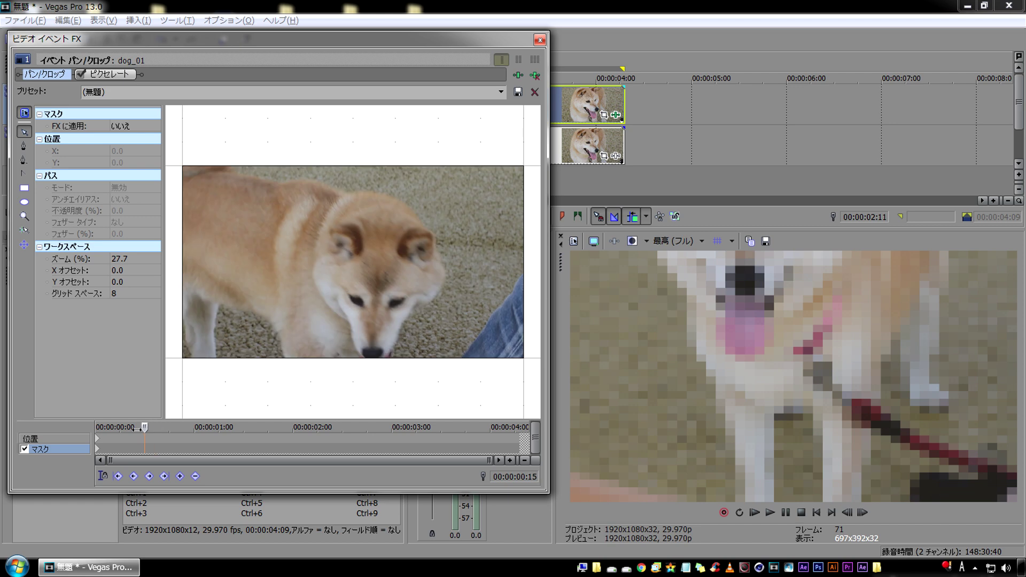
{"action": "left_click", "coordinate": [103, 476]}
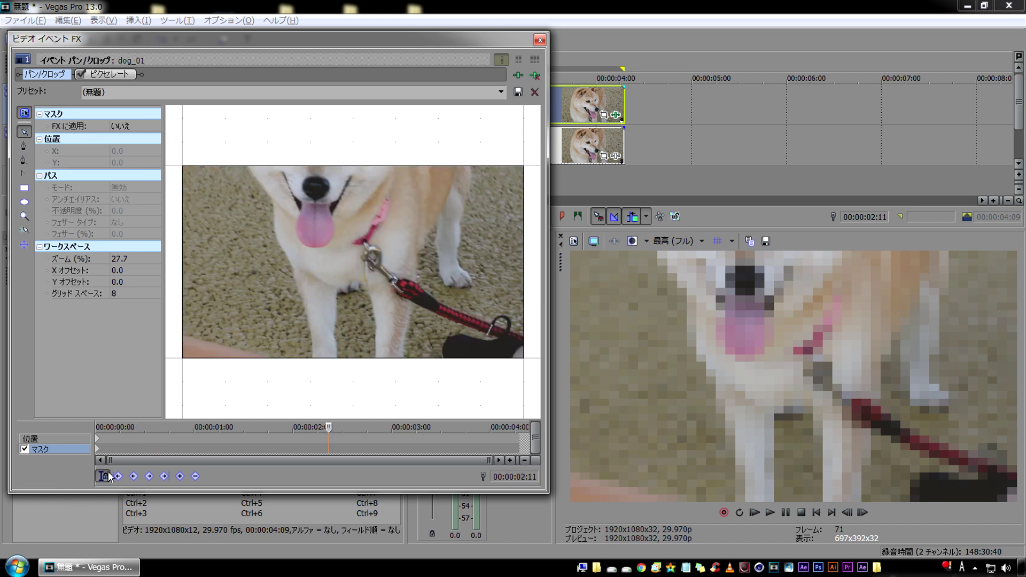
{"action": "left_click_drag", "start_coordinate": [315, 428], "coordinate": [62, 434]}
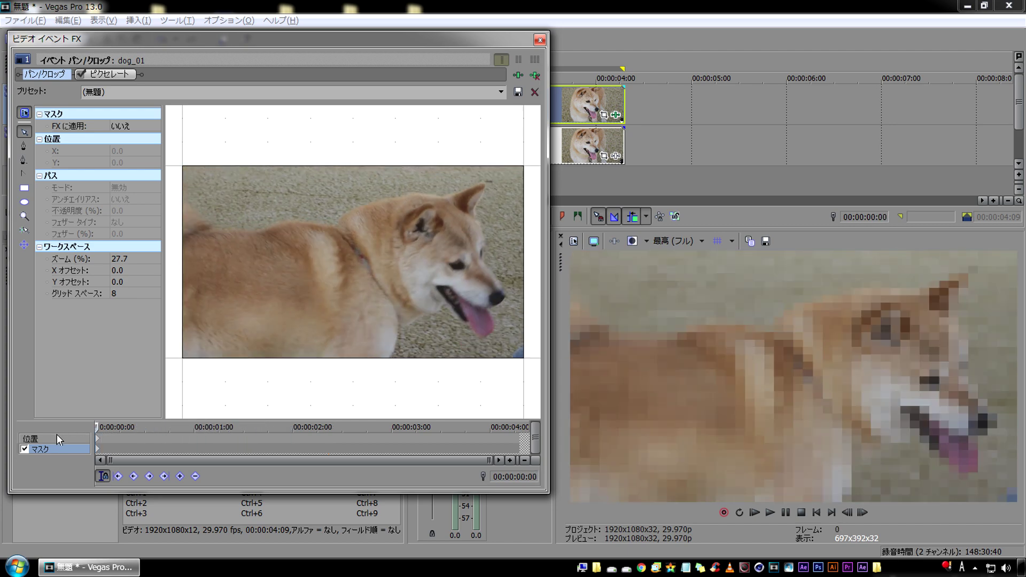
{"action": "left_click", "coordinate": [25, 189]}
- Draw a rectangular mask over the dog's face and keyframe it onto the eyes from frame 17
{"action": "left_click_drag", "start_coordinate": [425, 236], "coordinate": [505, 281]}
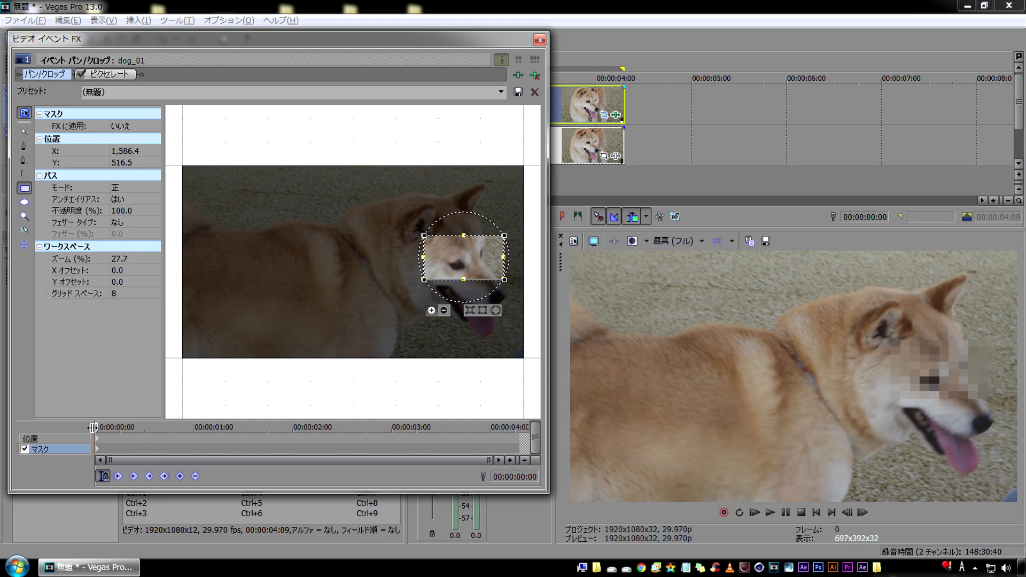
{"action": "left_click", "coordinate": [29, 131]}
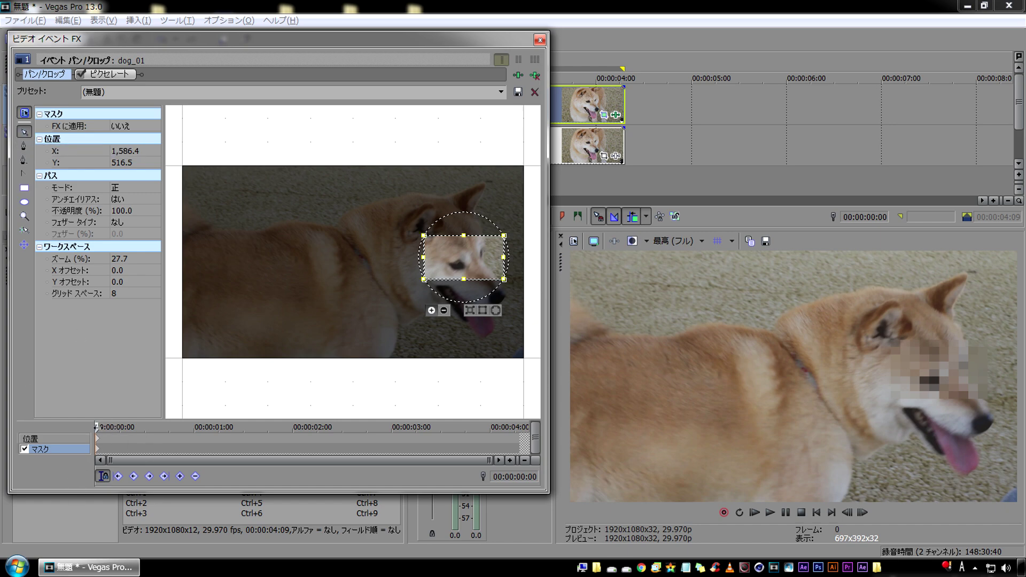
{"action": "left_click_drag", "start_coordinate": [97, 426], "coordinate": [151, 427]}
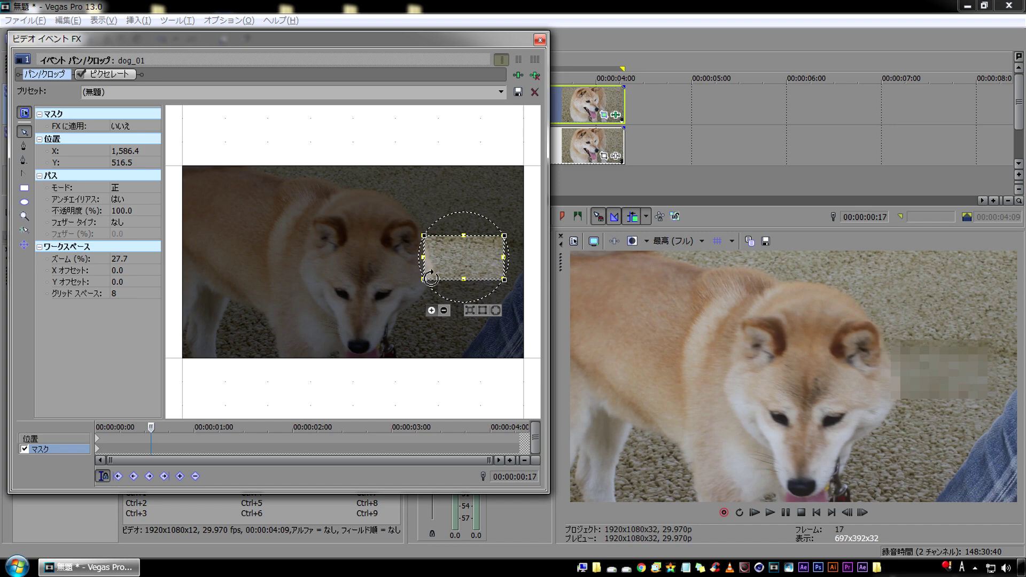
{"action": "left_click_drag", "start_coordinate": [441, 264], "coordinate": [342, 299]}
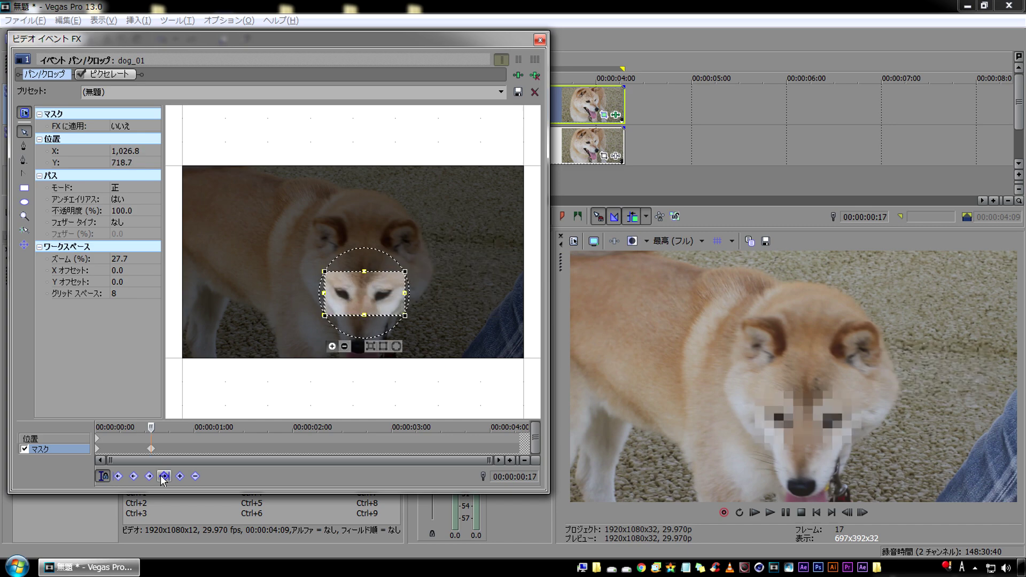
{"action": "left_click_drag", "start_coordinate": [151, 427], "coordinate": [210, 427]}
{"action": "left_click_drag", "start_coordinate": [344, 302], "coordinate": [235, 297]}
- Keyframe the mask on the eyes at frame 55, above the frame at 02:15, and back at 03:02
{"action": "left_click_drag", "start_coordinate": [212, 427], "coordinate": [276, 427]}
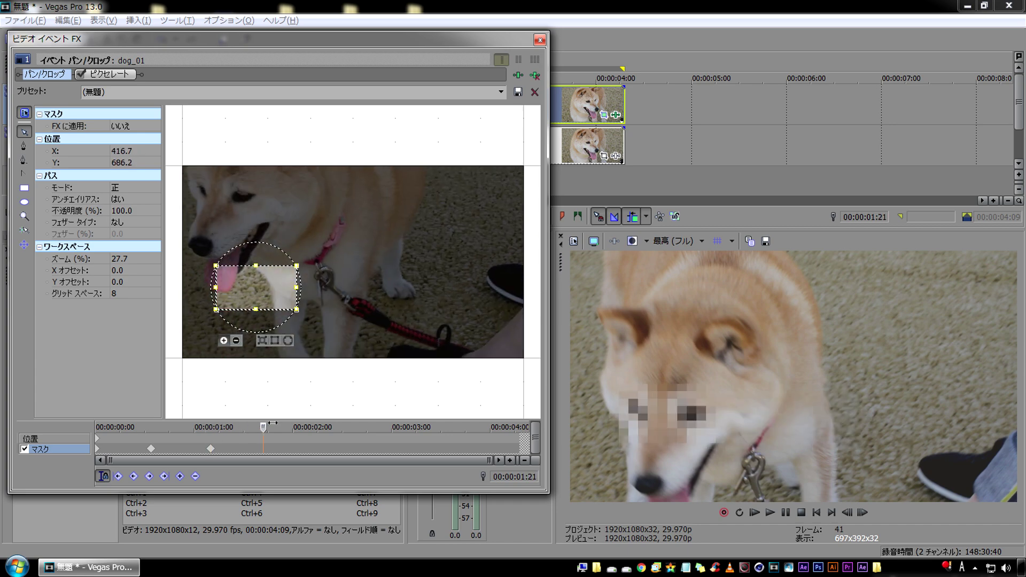
{"action": "left_click_drag", "start_coordinate": [264, 272], "coordinate": [241, 180]}
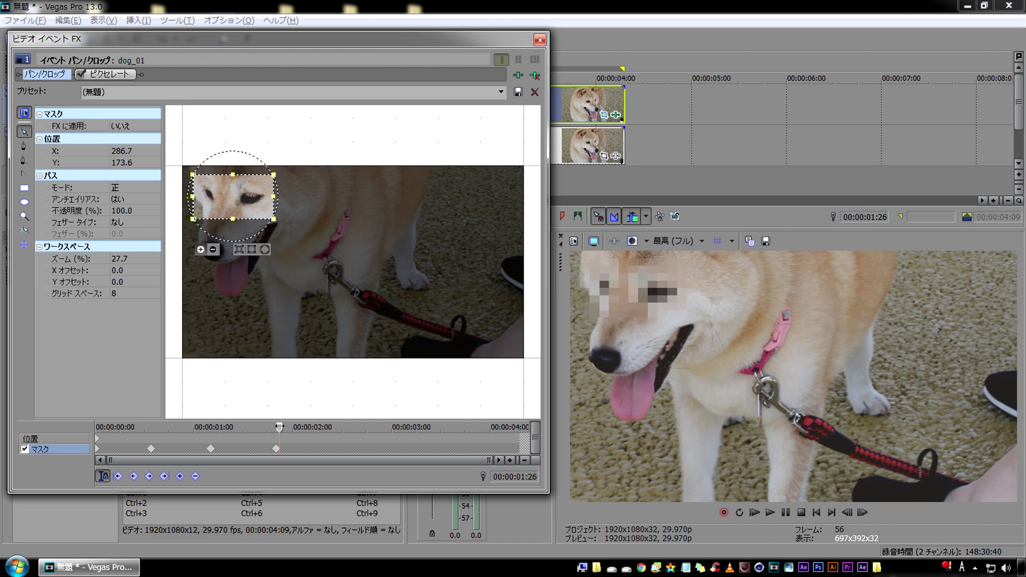
{"action": "left_click_drag", "start_coordinate": [277, 427], "coordinate": [342, 427]}
{"action": "mouse_move", "coordinate": [252, 206]}
{"action": "left_mouse_down"}
{"action": "mouse_move", "coordinate": [345, 148]}
{"action": "mouse_move", "coordinate": [342, 160]}
{"action": "left_mouse_up"}
{"action": "left_click", "coordinate": [394, 427]}
{"action": "left_click", "coordinate": [397, 427]}
{"action": "left_click_drag", "start_coordinate": [344, 159], "coordinate": [376, 229]}
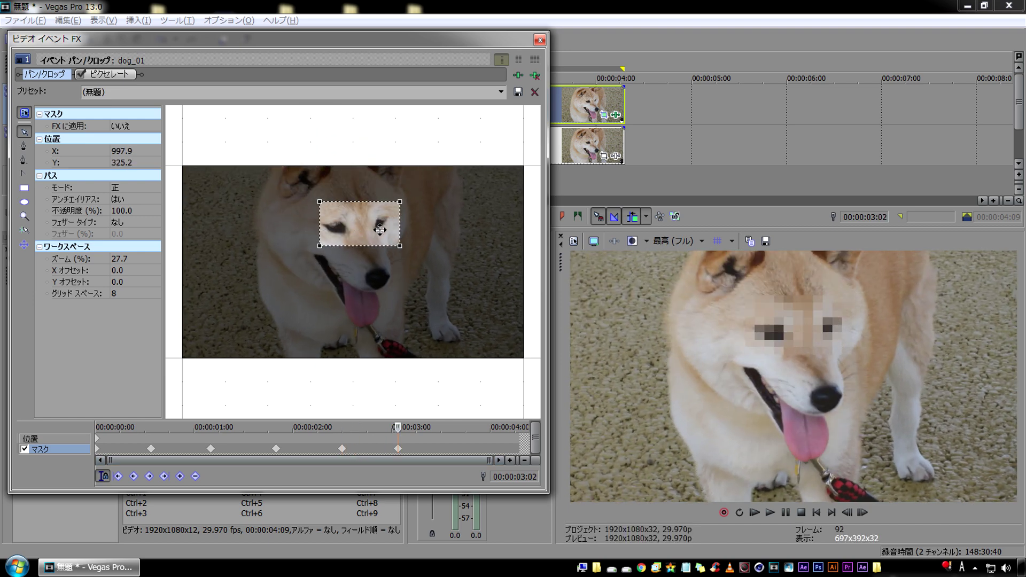
- Keyframe the mask on the eyes at 03:23 and the final frame, then scrub back to review
{"action": "key", "text": "Return"}
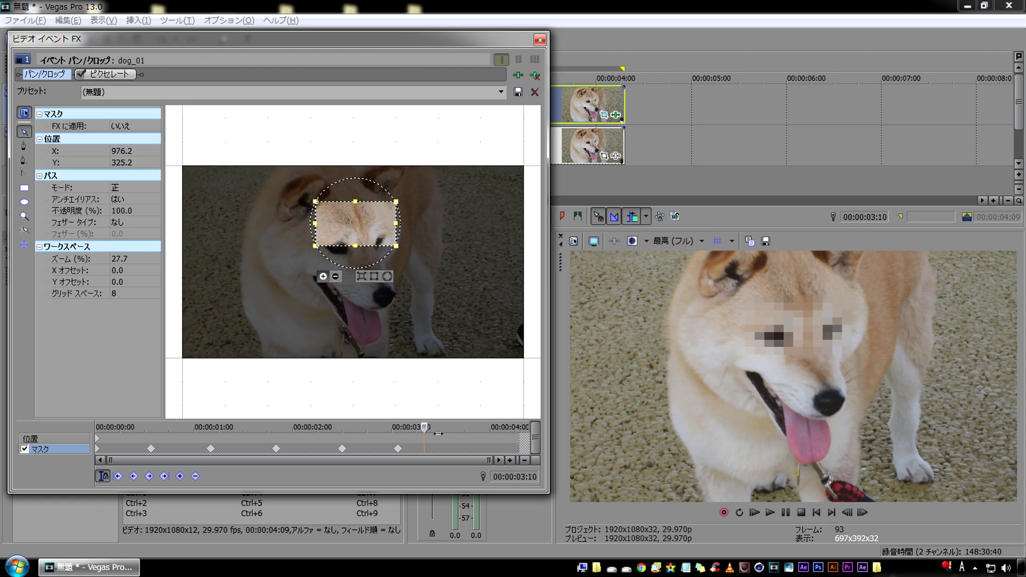
{"action": "key", "text": "Return"}
{"action": "left_click_drag", "start_coordinate": [371, 230], "coordinate": [358, 245]}
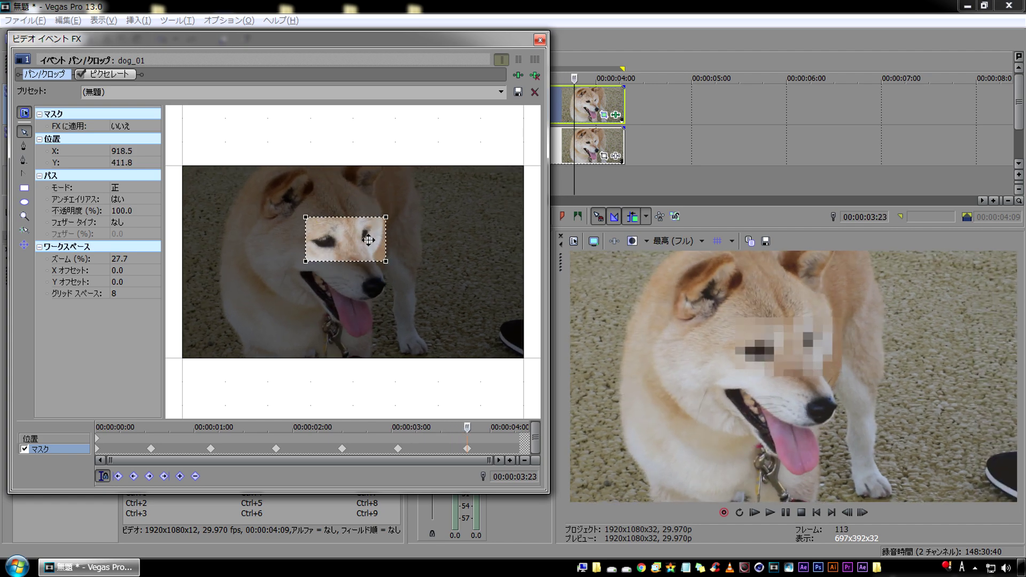
{"action": "key", "text": "Return"}
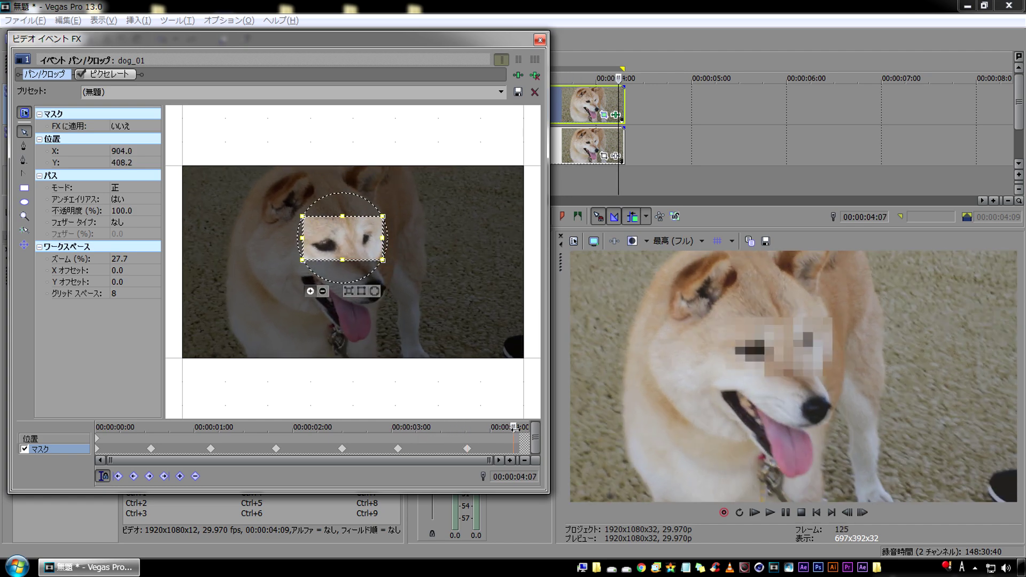
{"action": "left_click_drag", "start_coordinate": [355, 248], "coordinate": [352, 250]}
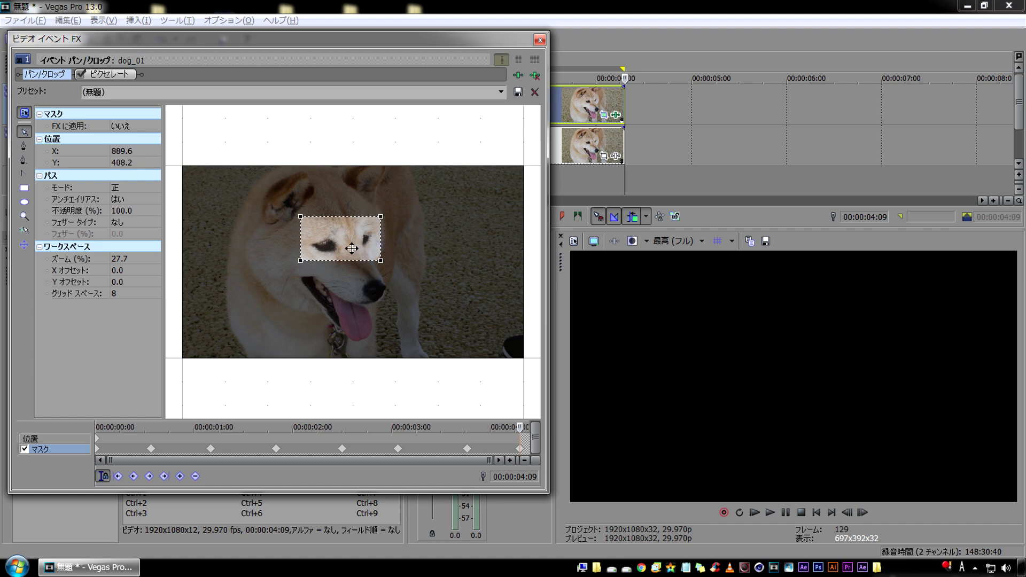
{"action": "left_click_drag", "start_coordinate": [519, 426], "coordinate": [358, 427]}
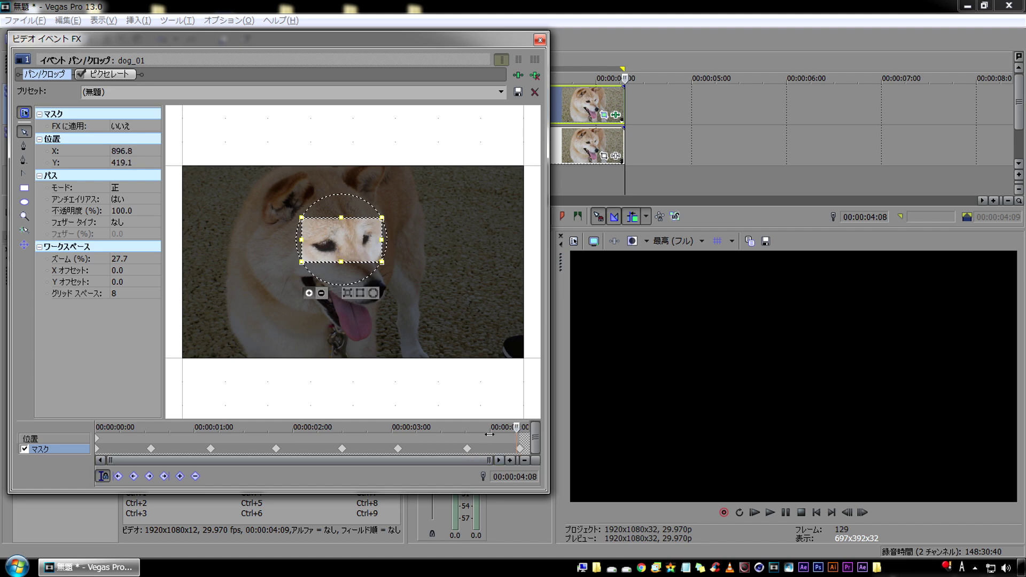
{"action": "mouse_move", "coordinate": [268, 435]}
{"action": "left_mouse_down"}
{"action": "mouse_move", "coordinate": [82, 443]}
{"action": "mouse_move", "coordinate": [109, 427]}
{"action": "left_mouse_up"}
- Keyframe the mask onto the dog's eyes at frames 4, 10, 14 and 28
{"action": "left_click_drag", "start_coordinate": [429, 266], "coordinate": [436, 284]}
{"action": "left_click_drag", "start_coordinate": [138, 426], "coordinate": [128, 427]}
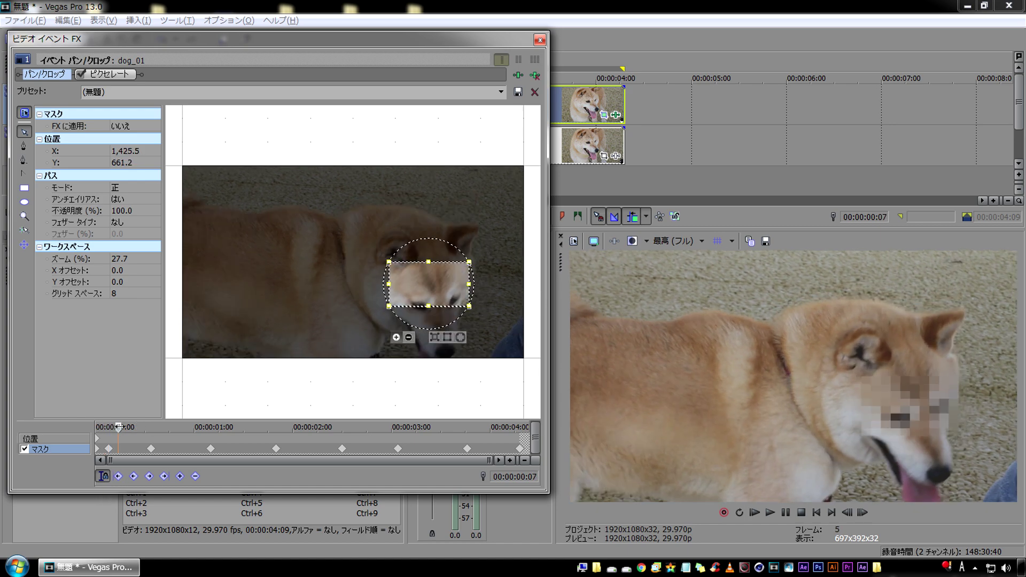
{"action": "left_click_drag", "start_coordinate": [386, 292], "coordinate": [387, 321]}
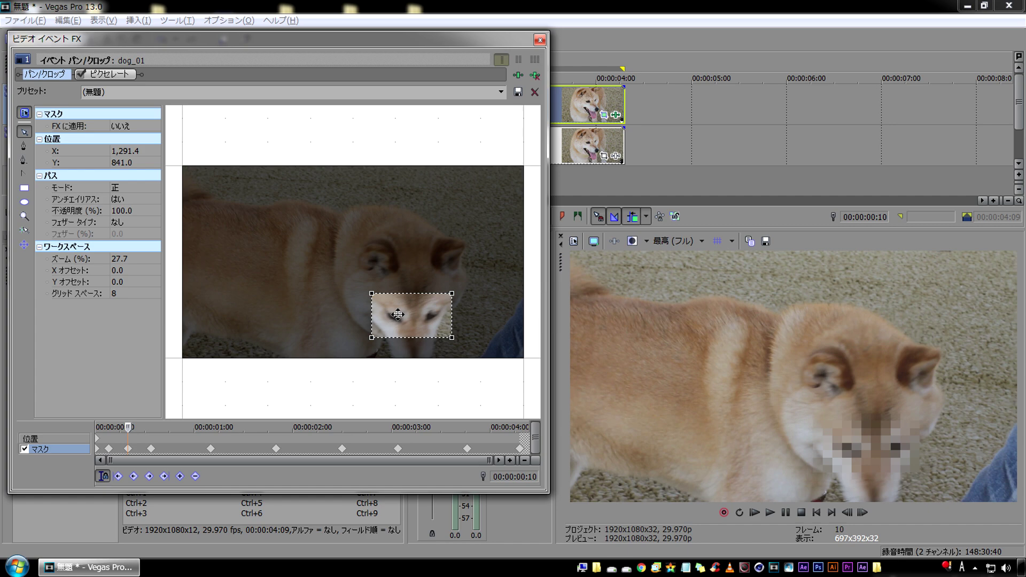
{"action": "left_click_drag", "start_coordinate": [127, 427], "coordinate": [173, 428]}
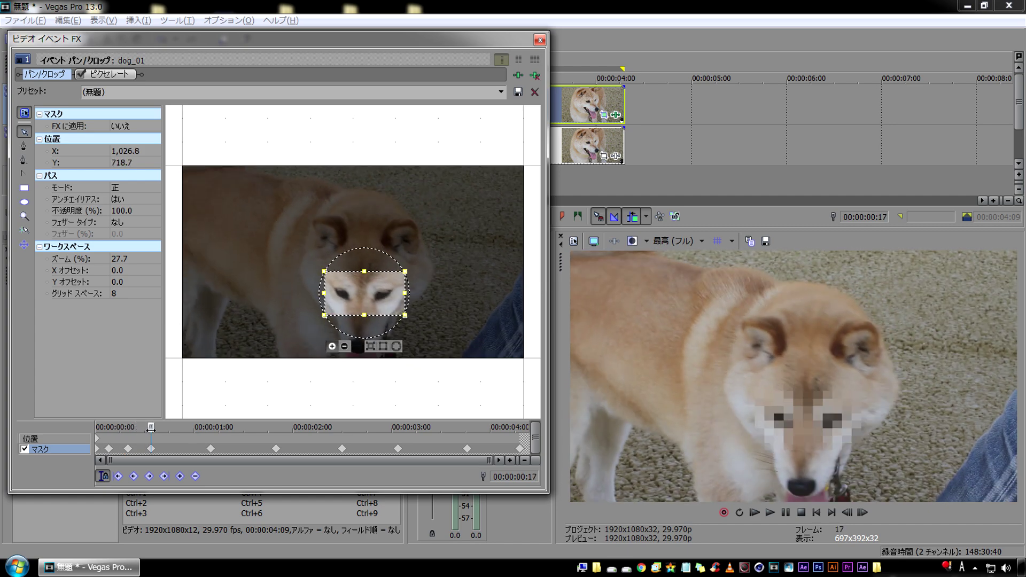
{"action": "left_click_drag", "start_coordinate": [322, 291], "coordinate": [322, 311]}
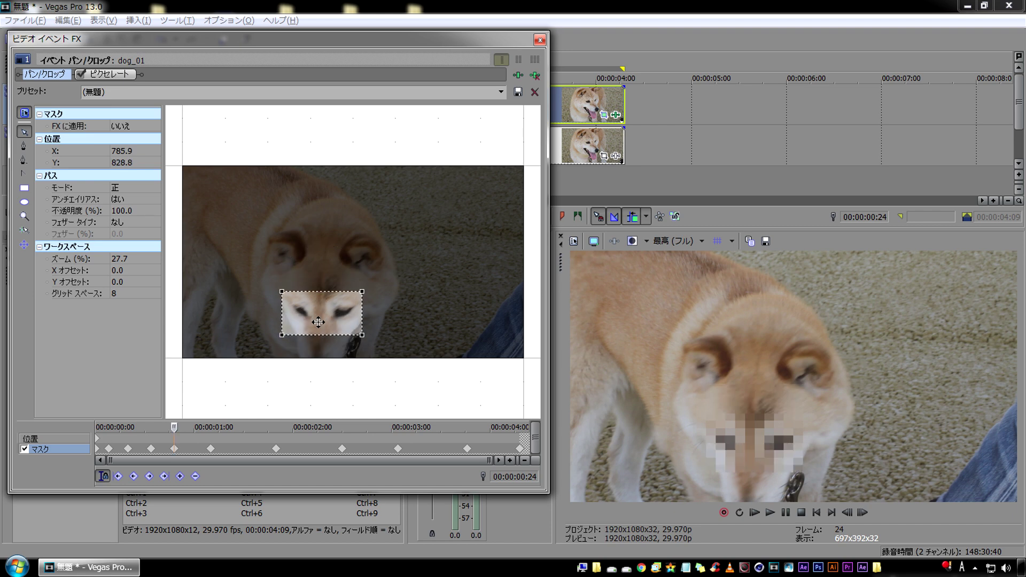
{"action": "left_click_drag", "start_coordinate": [175, 427], "coordinate": [187, 427]}
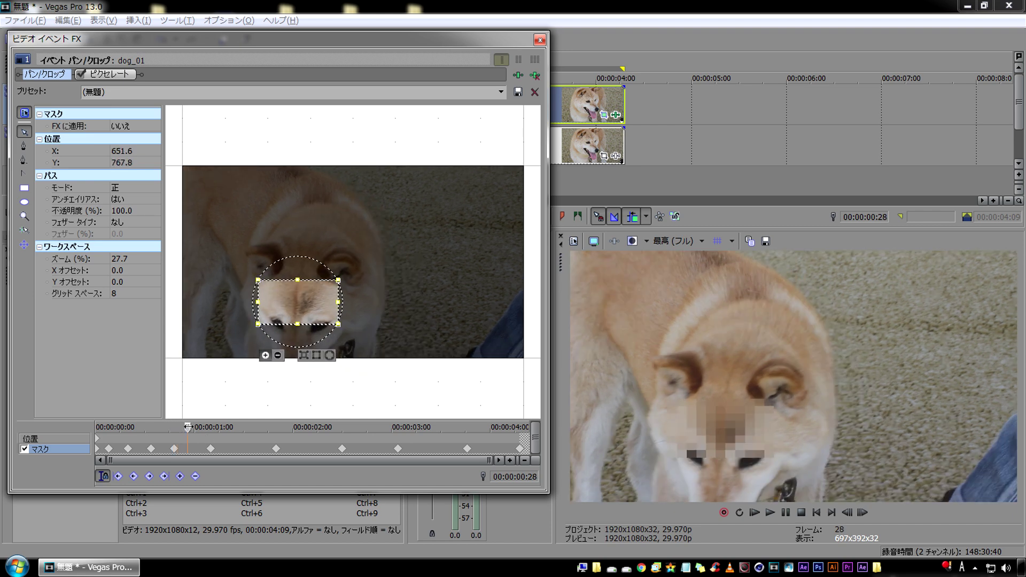
{"action": "left_click_drag", "start_coordinate": [279, 305], "coordinate": [284, 325]}
{"action": "left_click", "coordinate": [188, 449]}
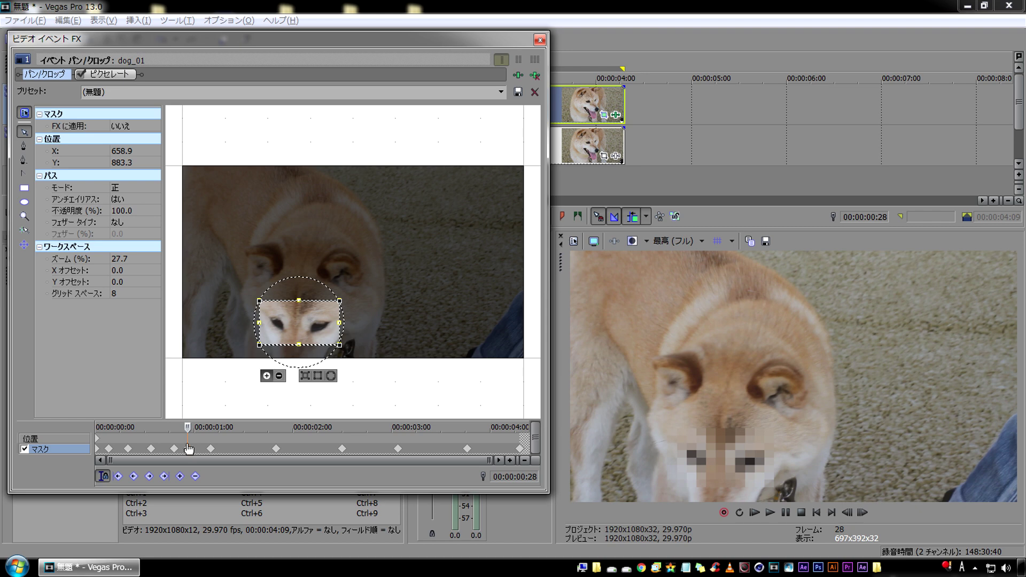
- Shift the mask to follow the eyes at frame 31 and at 01:08, 01:12 and 01:14
{"action": "left_click_drag", "start_coordinate": [185, 427], "coordinate": [197, 427]}
{"action": "left_click_drag", "start_coordinate": [285, 327], "coordinate": [269, 325]}
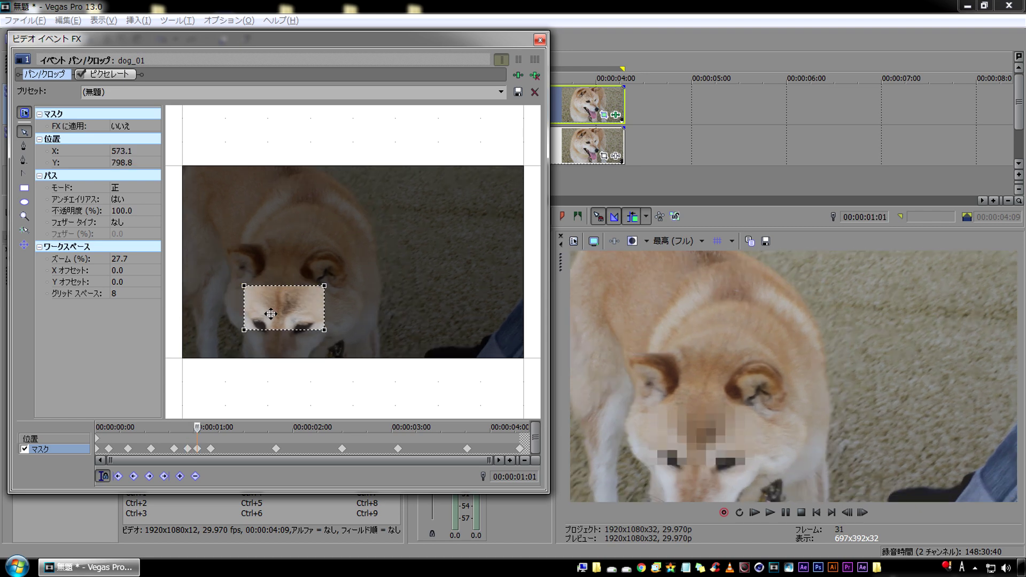
{"action": "left_click", "coordinate": [179, 451]}
{"action": "left_click_drag", "start_coordinate": [197, 427], "coordinate": [220, 427]}
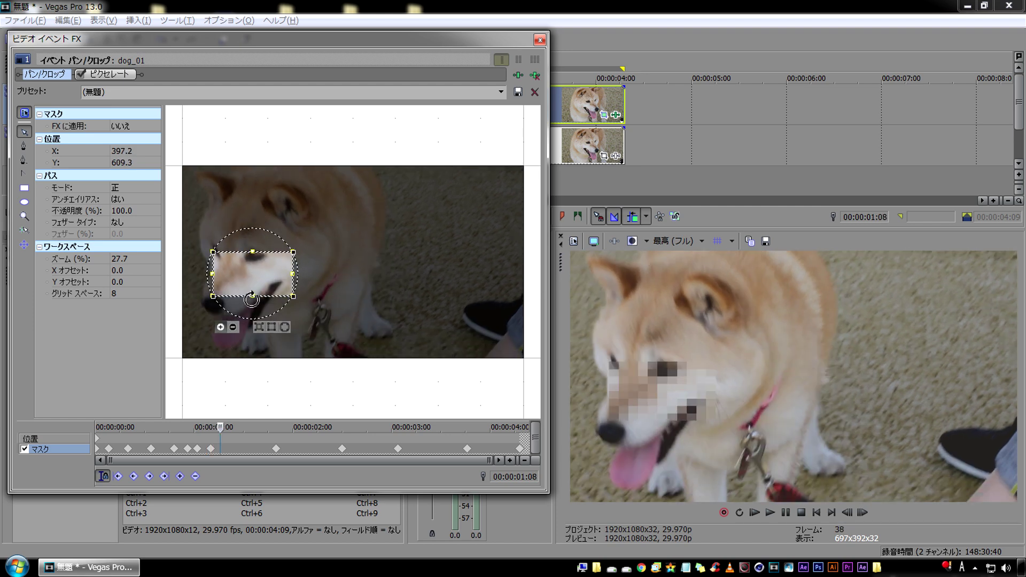
{"action": "left_click_drag", "start_coordinate": [258, 274], "coordinate": [242, 253]}
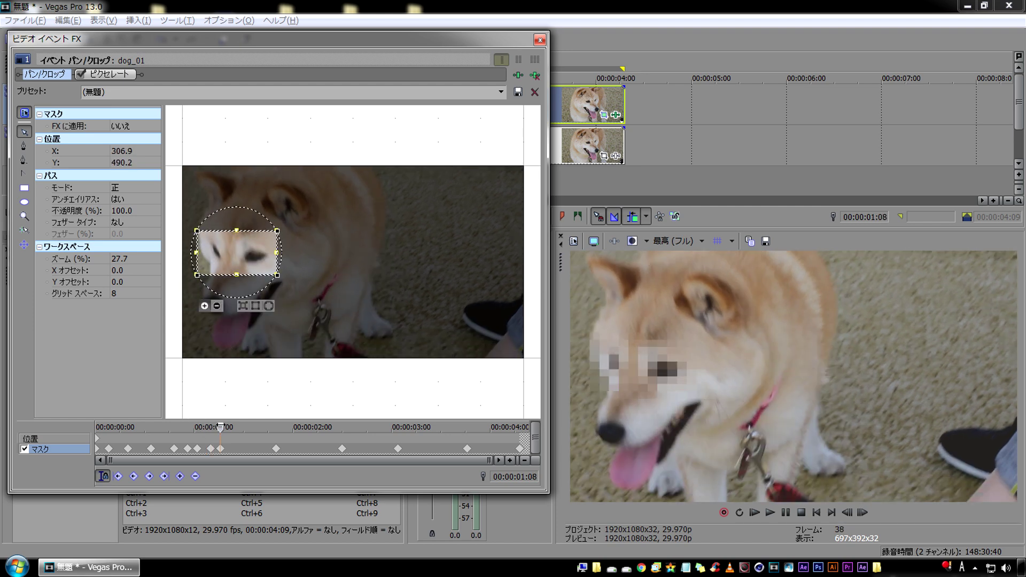
{"action": "left_click_drag", "start_coordinate": [221, 427], "coordinate": [234, 427]}
{"action": "left_click_drag", "start_coordinate": [239, 238], "coordinate": [226, 216]}
{"action": "left_click_drag", "start_coordinate": [233, 427], "coordinate": [240, 427]}
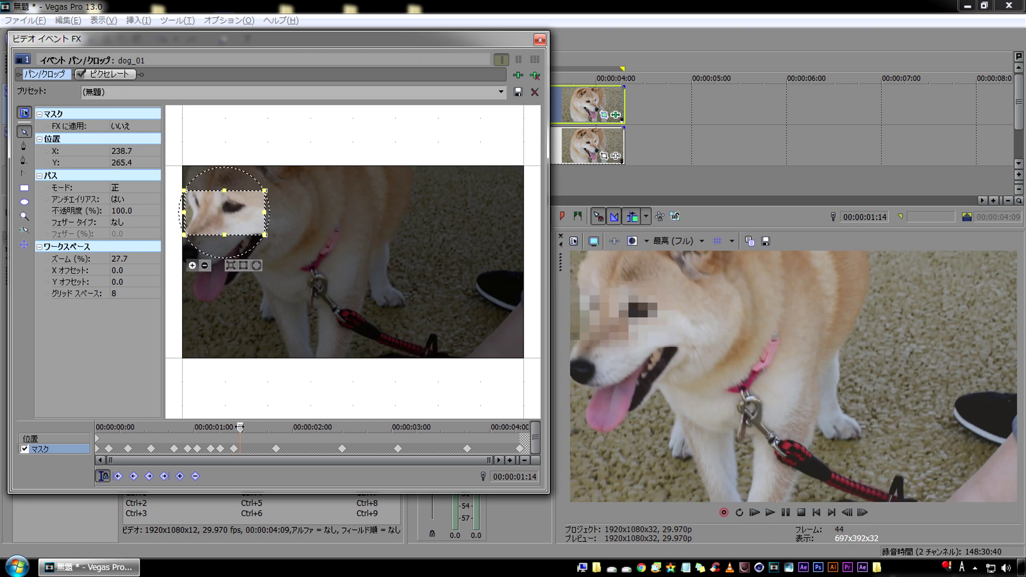
{"action": "left_click_drag", "start_coordinate": [238, 216], "coordinate": [232, 202]}
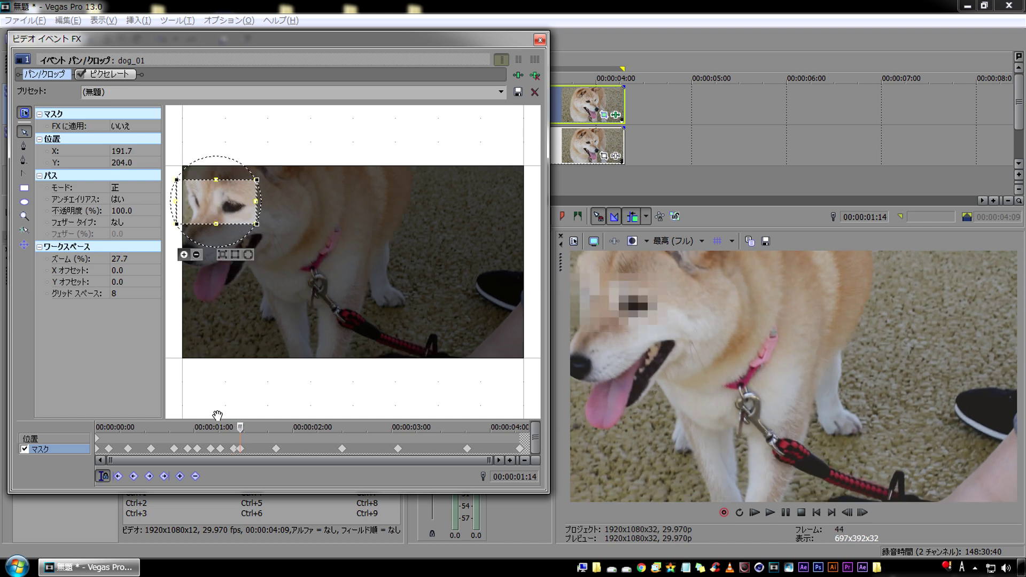
- Adjust the mask on the eyes at 01:19 and 01:28, then raise it at 02:05
{"action": "left_click_drag", "start_coordinate": [235, 426], "coordinate": [256, 427]}
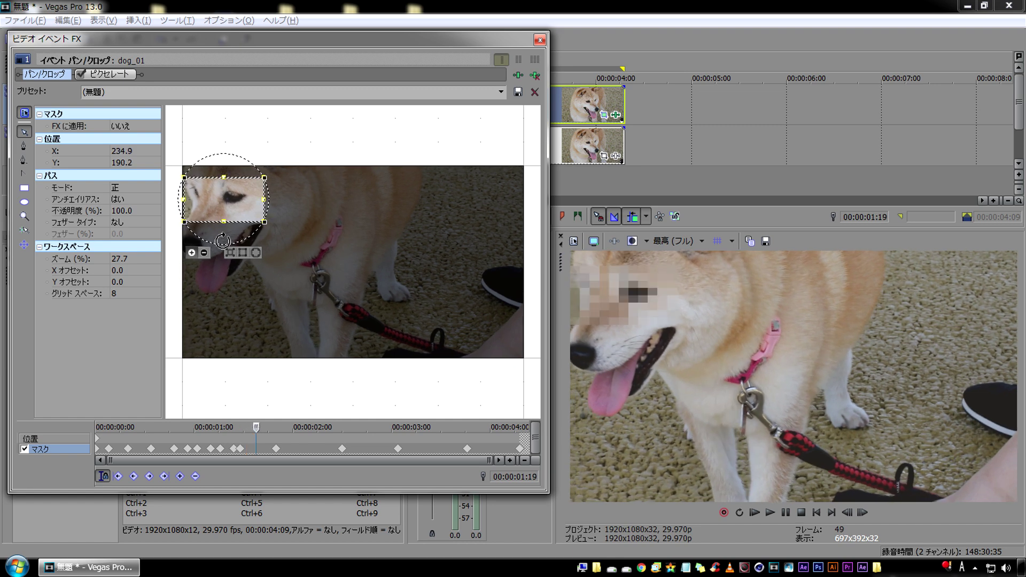
{"action": "left_click_drag", "start_coordinate": [243, 211], "coordinate": [238, 206]}
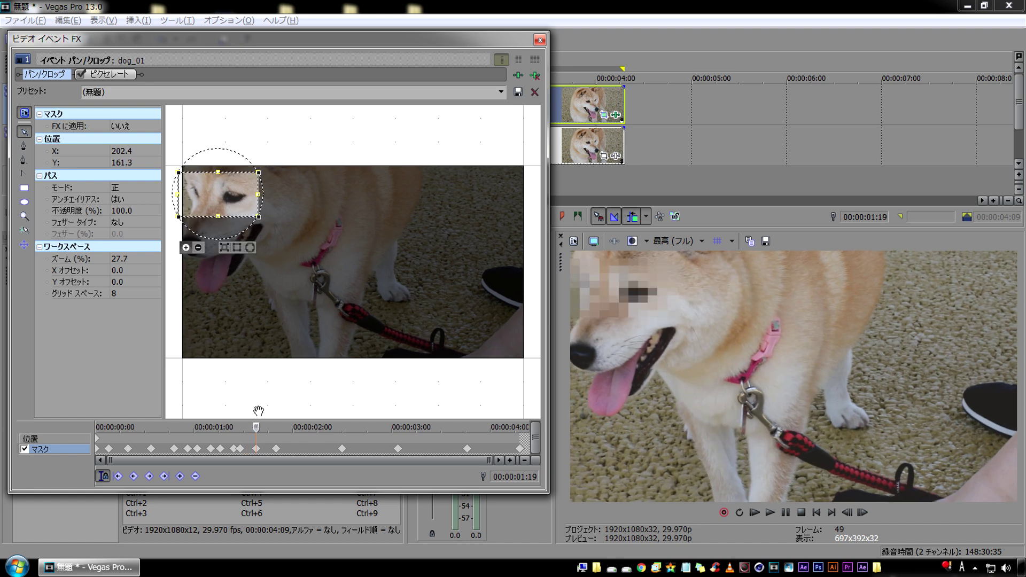
{"action": "left_click_drag", "start_coordinate": [258, 427], "coordinate": [286, 428]}
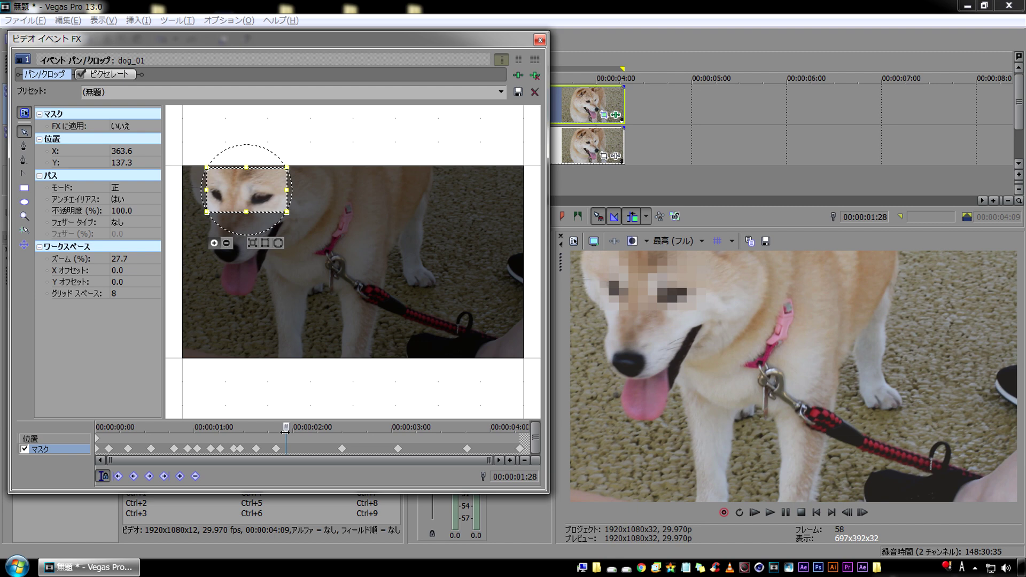
{"action": "left_click_drag", "start_coordinate": [255, 198], "coordinate": [256, 203]}
{"action": "key", "text": "Right"}
{"action": "left_click_drag", "start_coordinate": [289, 427], "coordinate": [310, 427]}
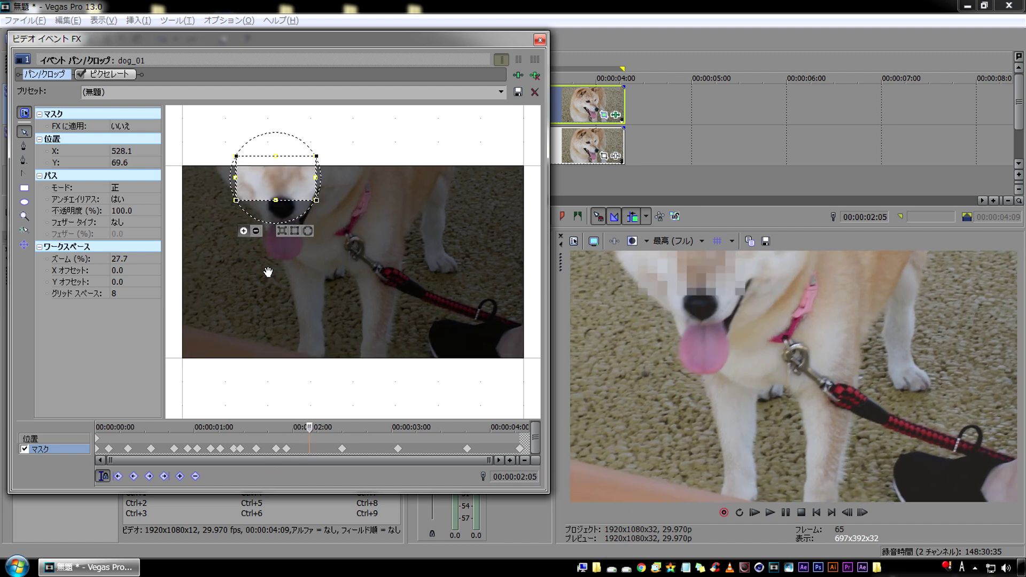
{"action": "left_click_drag", "start_coordinate": [300, 180], "coordinate": [305, 155]}
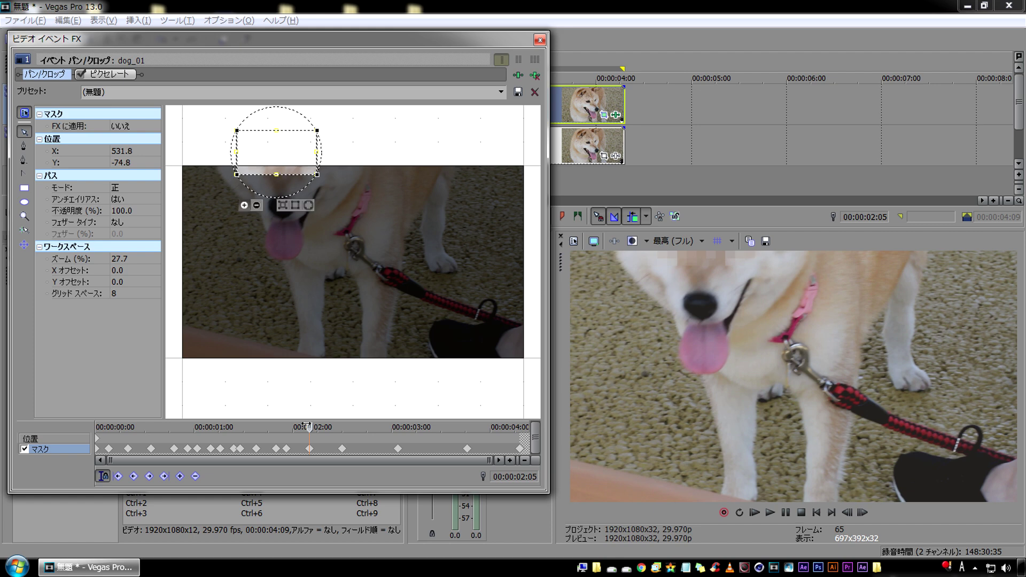
- Keyframe the mask above the frame at 02:10 and back on the eyes at 02:17 and 02:23
{"action": "left_click_drag", "start_coordinate": [309, 427], "coordinate": [325, 427]}
{"action": "left_click_drag", "start_coordinate": [302, 157], "coordinate": [332, 151]}
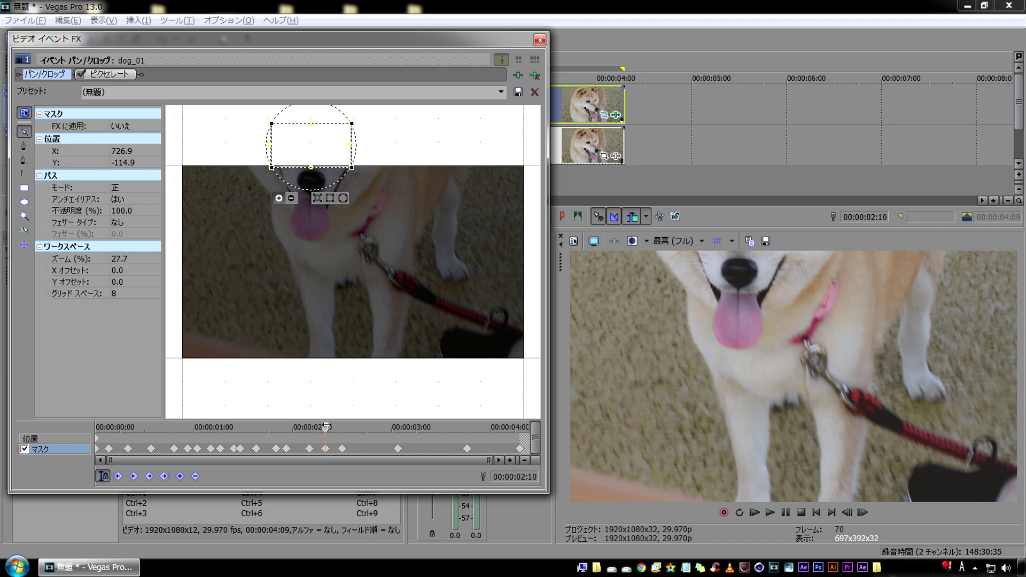
{"action": "left_click_drag", "start_coordinate": [326, 427], "coordinate": [348, 427]}
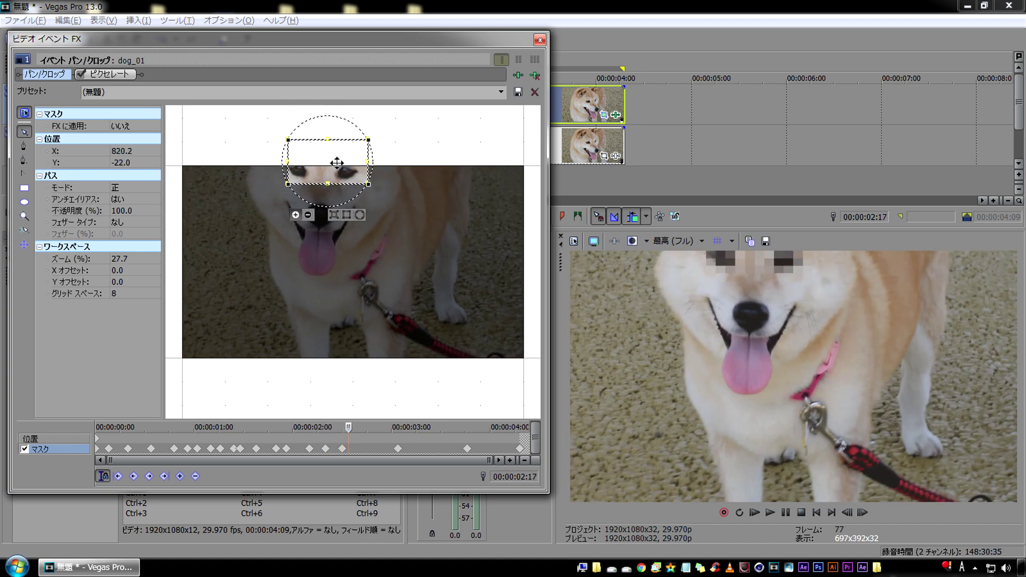
{"action": "left_click_drag", "start_coordinate": [337, 163], "coordinate": [336, 175]}
{"action": "left_click_drag", "start_coordinate": [348, 427], "coordinate": [368, 427]}
{"action": "mouse_move", "coordinate": [334, 176]}
{"action": "left_mouse_down"}
{"action": "mouse_move", "coordinate": [336, 200]}
{"action": "mouse_move", "coordinate": [381, 198]}
{"action": "left_mouse_up"}
- Widen the mask over the eyes and keyframe it at 03:06 and 03:13
{"action": "left_click_drag", "start_coordinate": [291, 198], "coordinate": [332, 194]}
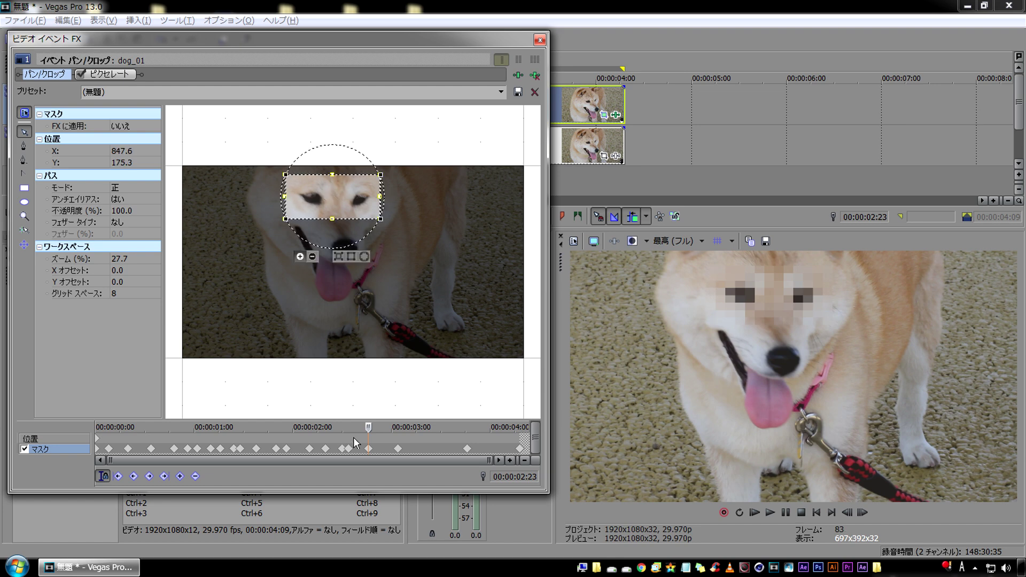
{"action": "left_click_drag", "start_coordinate": [368, 427], "coordinate": [411, 427]}
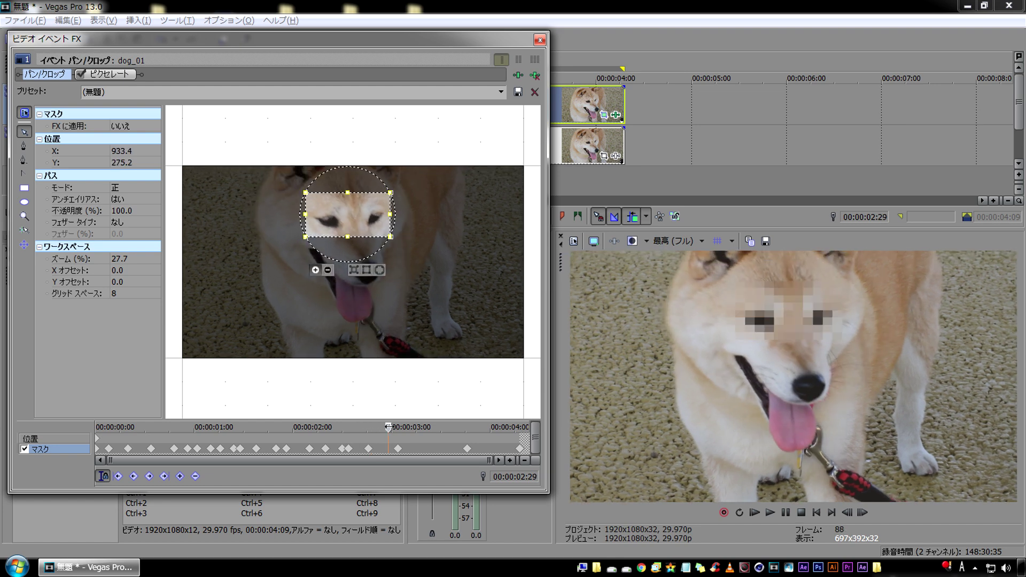
{"action": "mouse_move", "coordinate": [372, 224]}
{"action": "left_mouse_down"}
{"action": "mouse_move", "coordinate": [373, 236]}
{"action": "mouse_move", "coordinate": [399, 238]}
{"action": "left_mouse_up"}
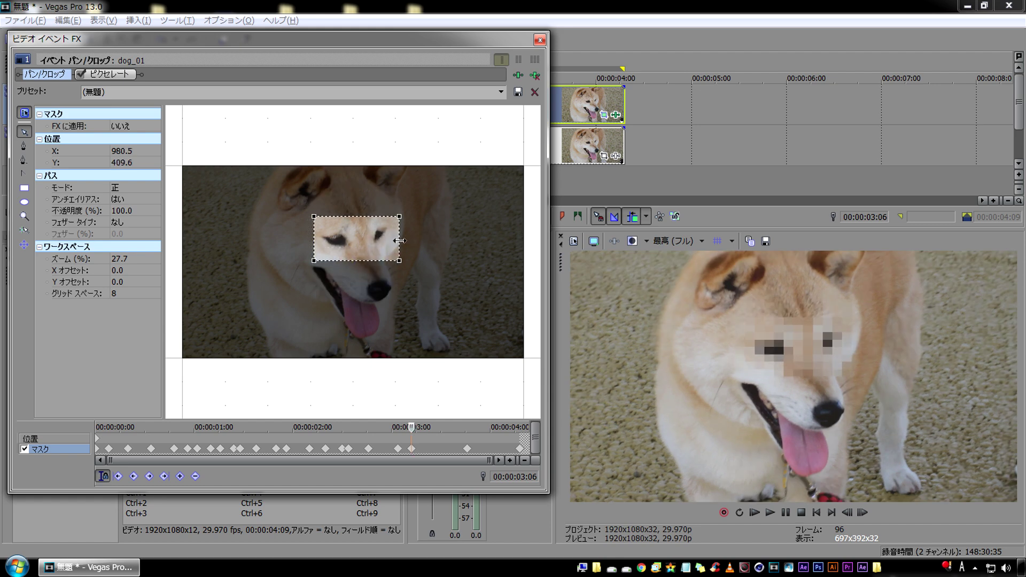
{"action": "left_click_drag", "start_coordinate": [412, 427], "coordinate": [434, 427]}
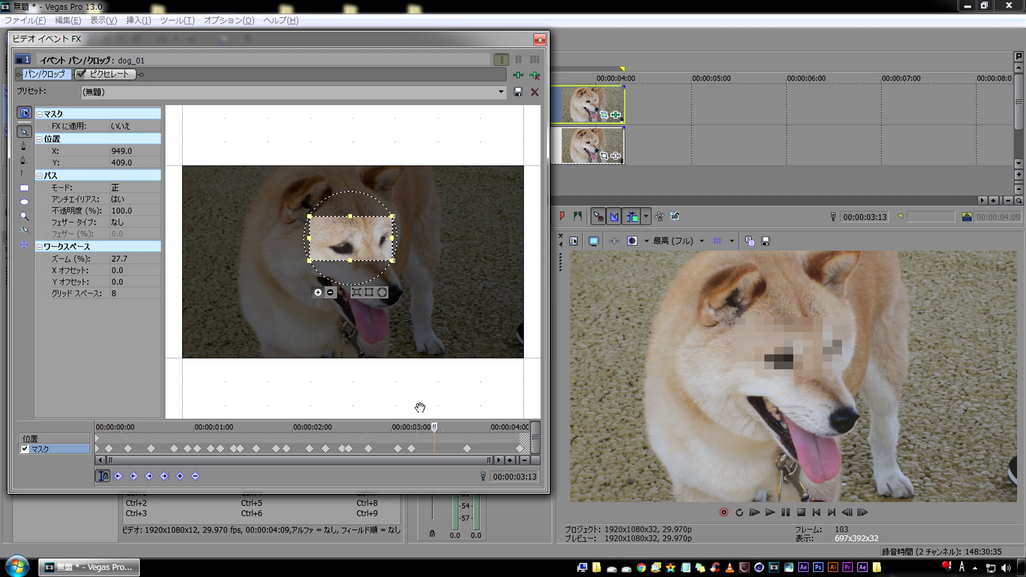
{"action": "left_click", "coordinate": [355, 236]}
{"action": "left_click_drag", "start_coordinate": [355, 237], "coordinate": [356, 237]}
- Keyframe the mask on the eyes at 03:15, 03:21 and 03:28, then review through 04:06
{"action": "left_click_drag", "start_coordinate": [436, 427], "coordinate": [453, 427]}
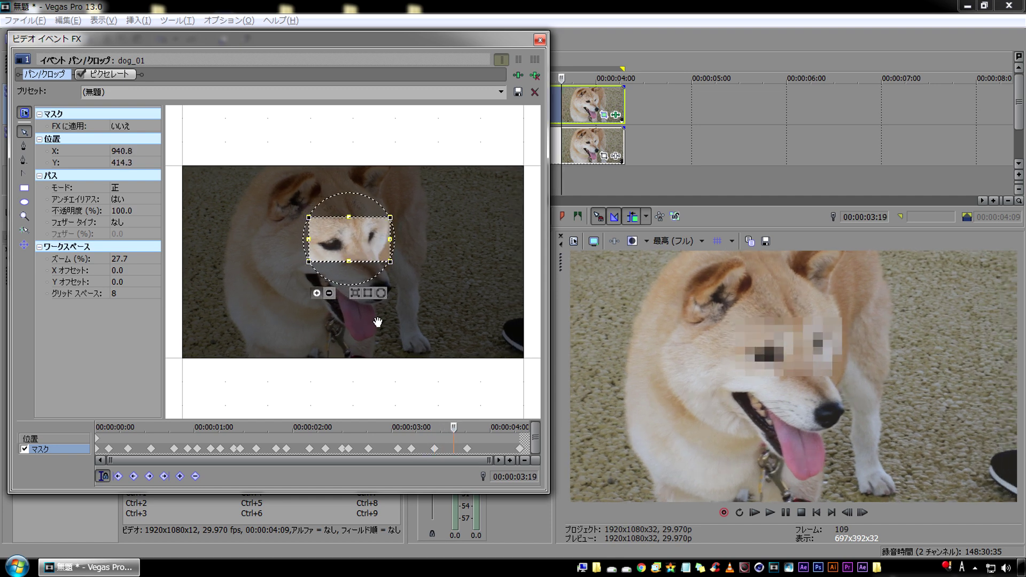
{"action": "left_click_drag", "start_coordinate": [453, 428], "coordinate": [441, 427]}
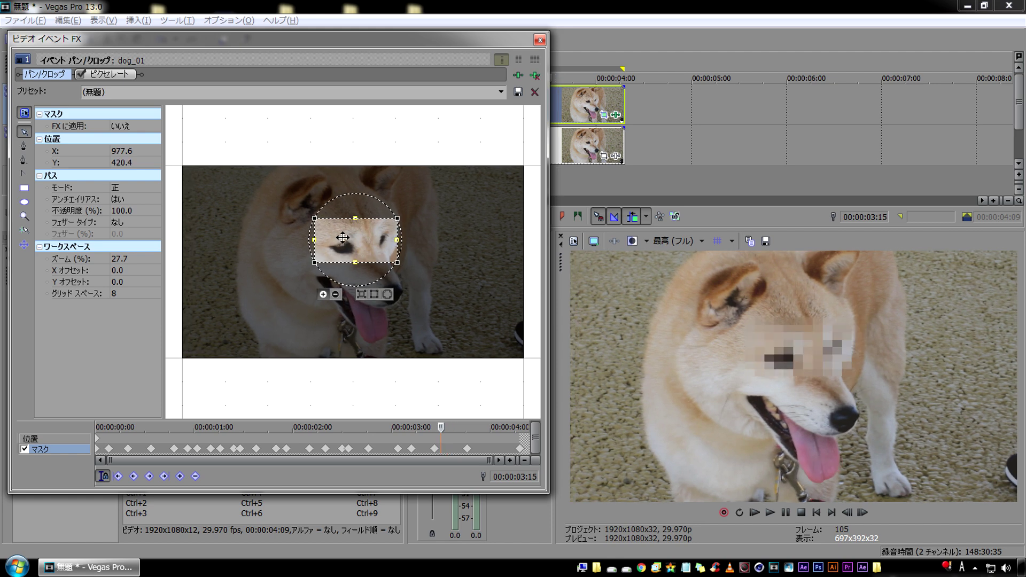
{"action": "left_click_drag", "start_coordinate": [342, 237], "coordinate": [348, 237]}
{"action": "left_click_drag", "start_coordinate": [441, 427], "coordinate": [464, 428]}
{"action": "left_click_drag", "start_coordinate": [306, 240], "coordinate": [300, 240]}
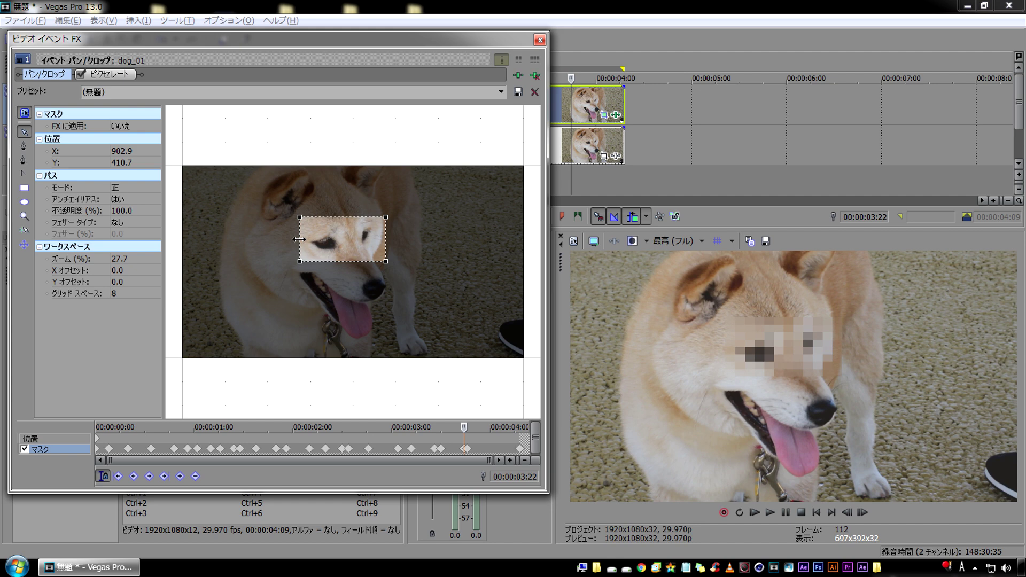
{"action": "left_click_drag", "start_coordinate": [465, 427], "coordinate": [484, 427]}
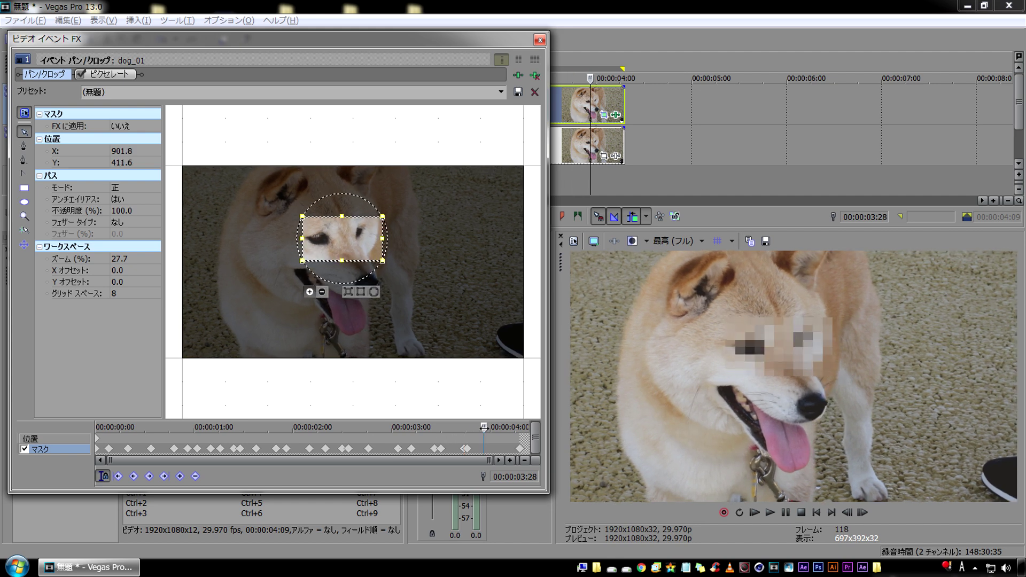
{"action": "mouse_move", "coordinate": [301, 238]}
{"action": "left_mouse_down"}
{"action": "mouse_move", "coordinate": [292, 239]}
{"action": "mouse_move", "coordinate": [346, 245]}
{"action": "left_mouse_up"}
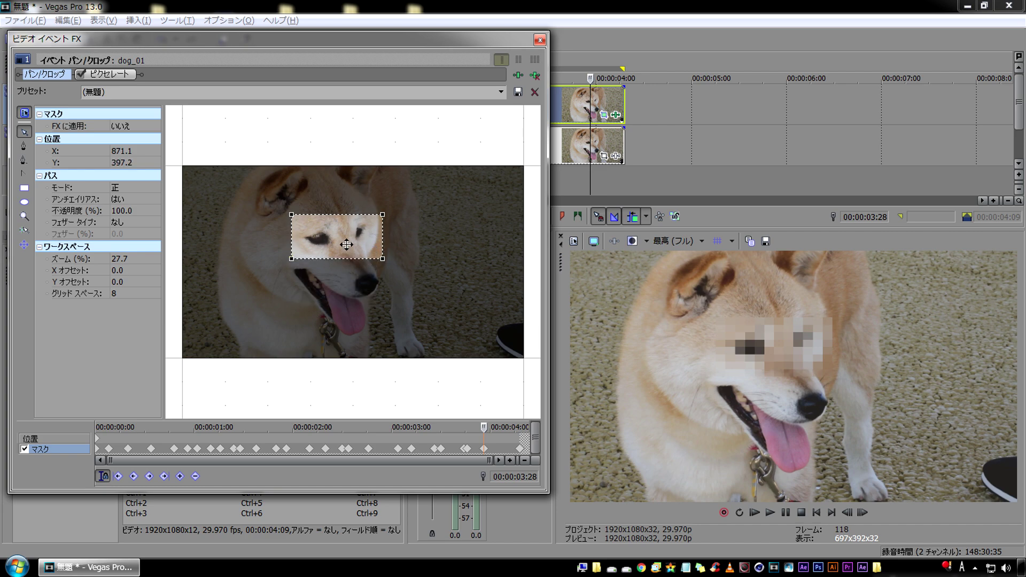
{"action": "left_click_drag", "start_coordinate": [483, 428], "coordinate": [509, 427]}
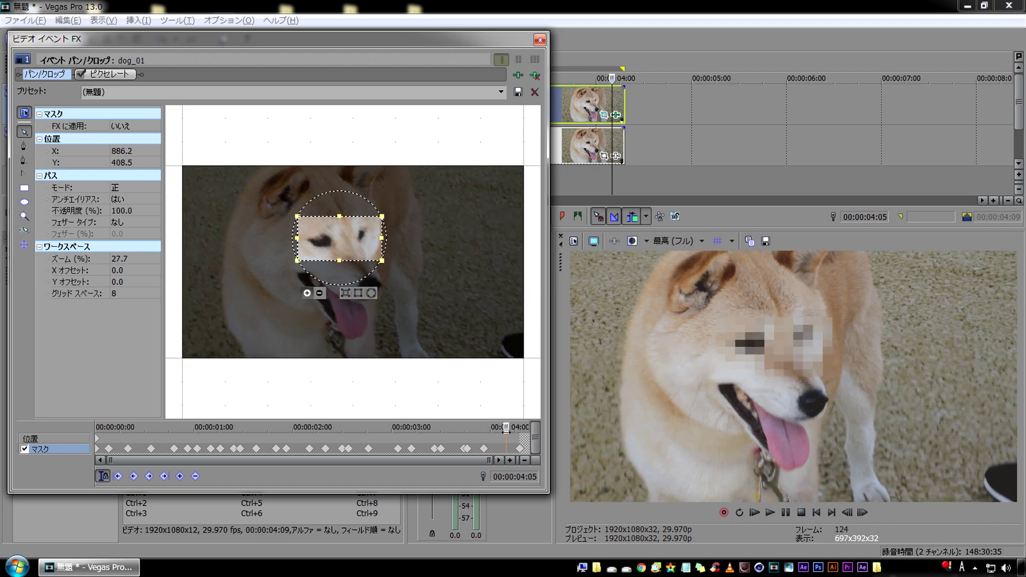
{"action": "left_click_drag", "start_coordinate": [509, 427], "coordinate": [24, 443]}
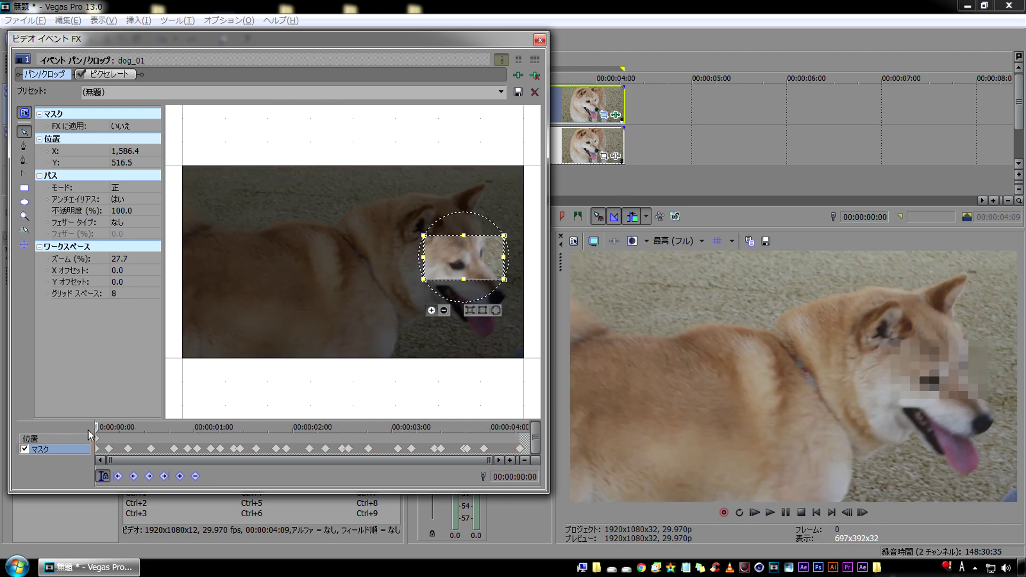
- Close the effects window and play back the pixelated result
{"action": "left_click", "coordinate": [540, 40]}
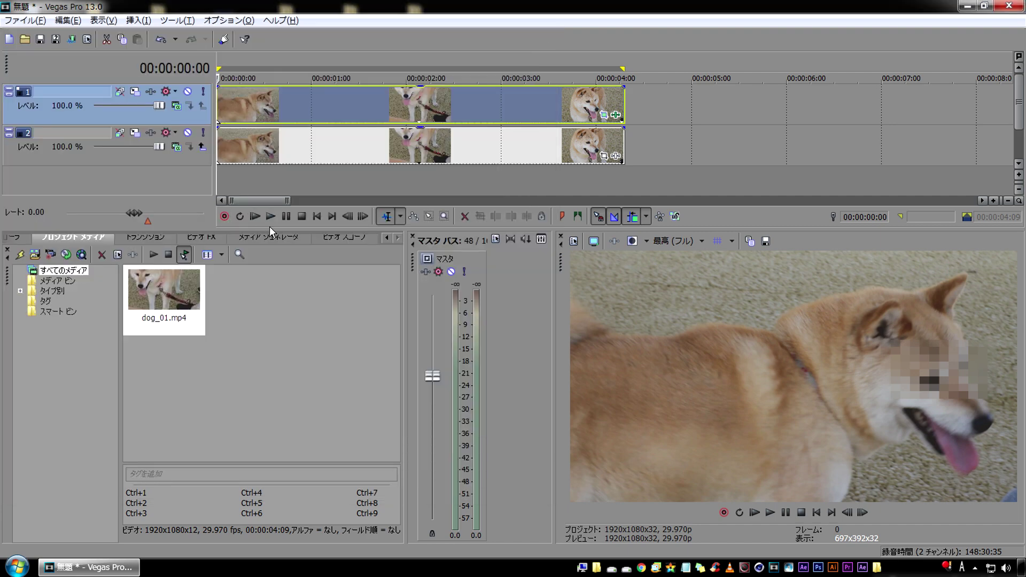
{"action": "key", "text": "space"}
{"action": "left_click", "coordinate": [365, 100]}
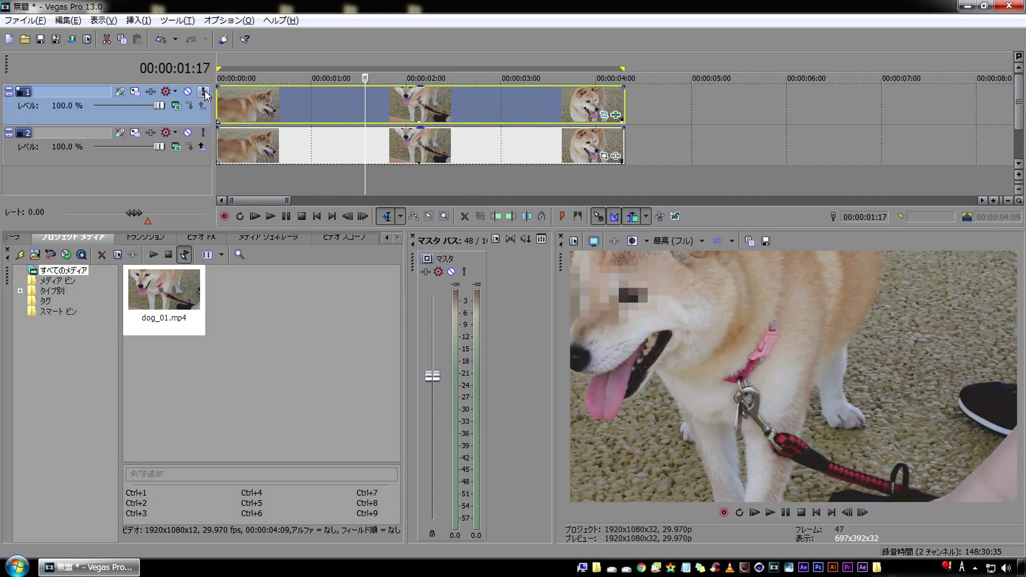
- Solo track 1 to preview the masked overlay alone, then unsolo it
{"action": "left_click", "coordinate": [203, 93]}
{"action": "left_click", "coordinate": [317, 216]}
{"action": "key", "text": "space"}
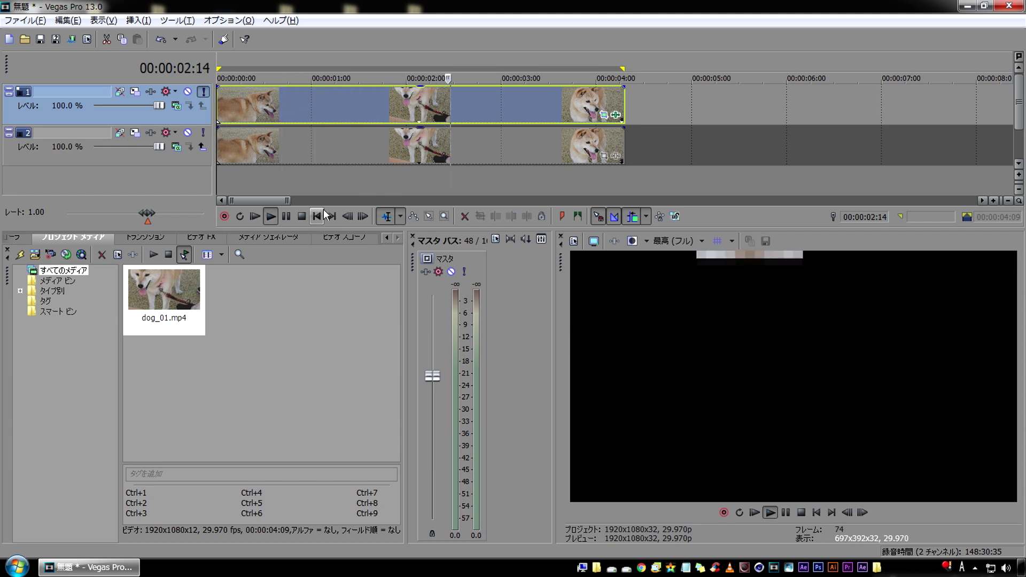
{"action": "left_click", "coordinate": [205, 93]}
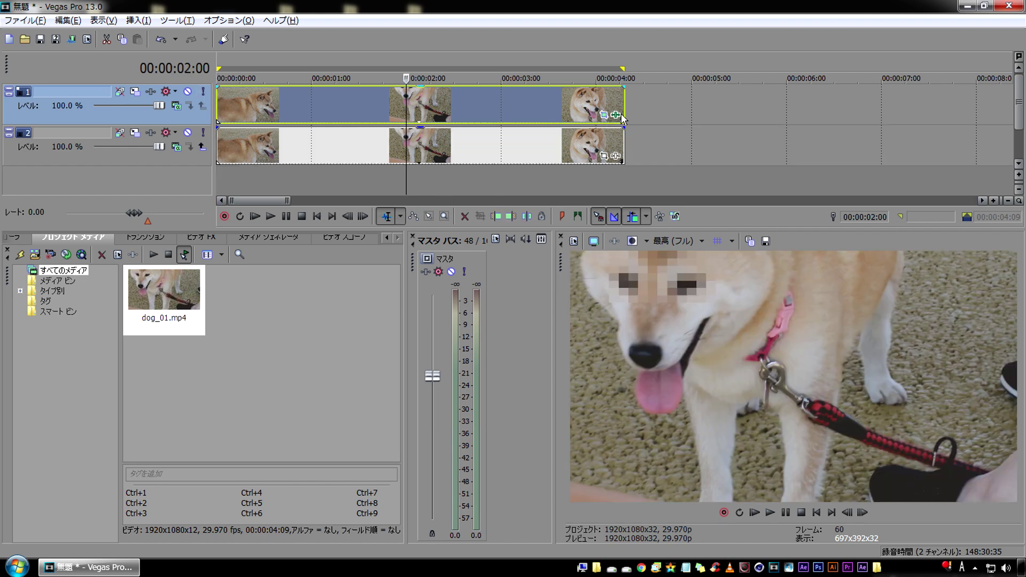
{"action": "left_click", "coordinate": [617, 116]}
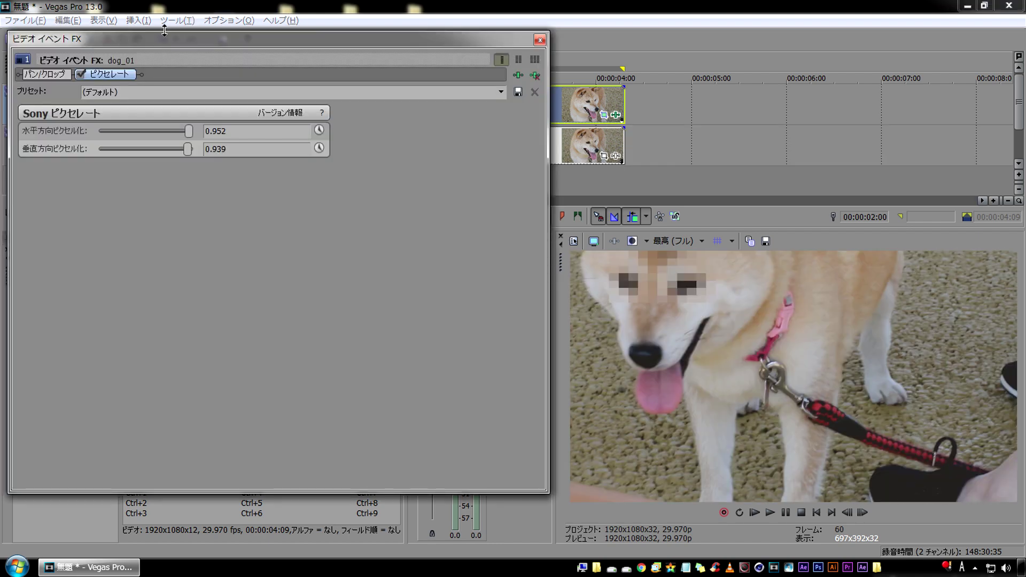
- Disable Pixelate, add Sony ガウス ブラー (Gaussian Blur) instead, and play the blurred result
{"action": "left_click_drag", "start_coordinate": [151, 42], "coordinate": [169, 49]}
{"action": "left_click", "coordinate": [96, 80]}
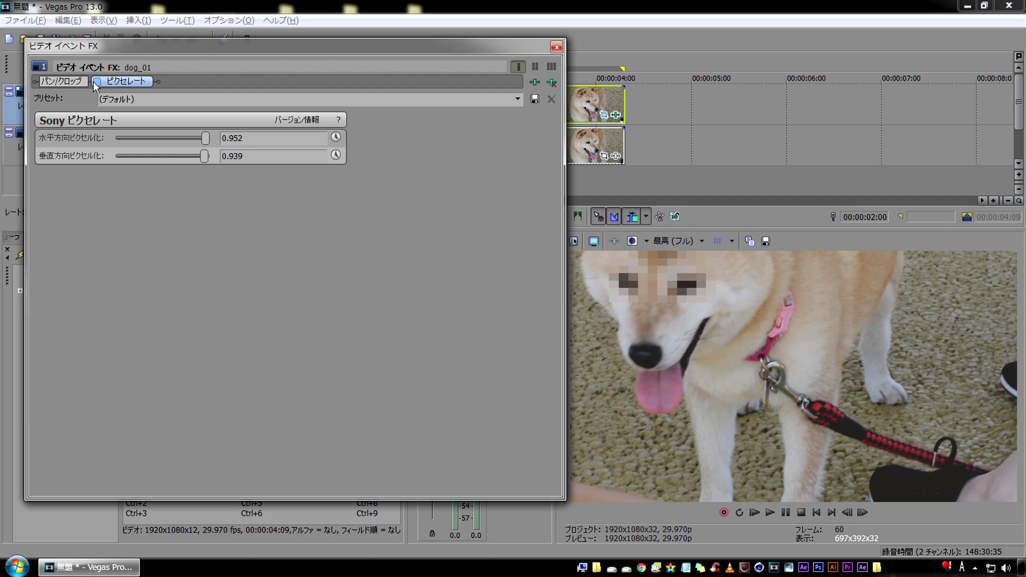
{"action": "left_click", "coordinate": [533, 81]}
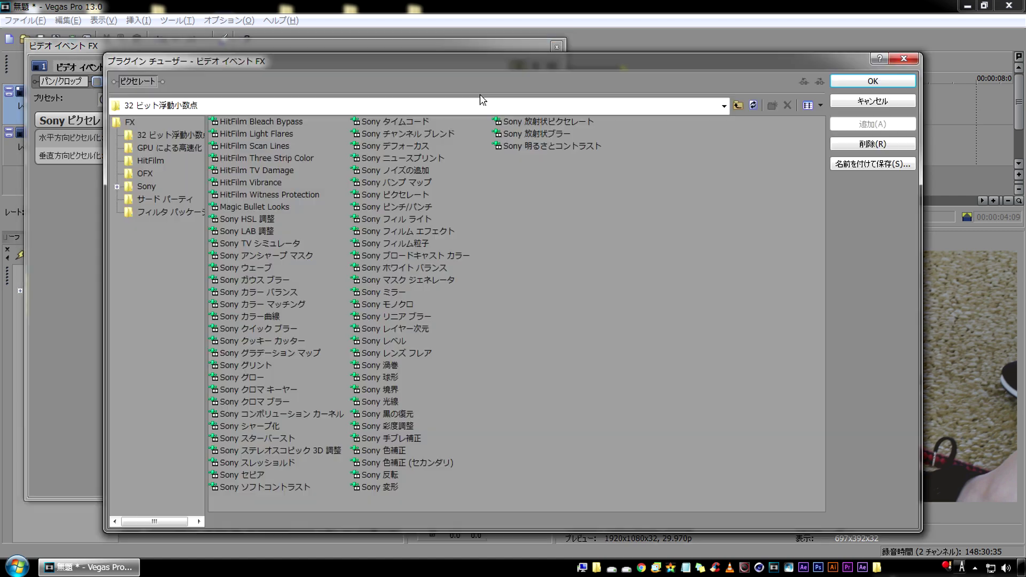
{"action": "double_click", "coordinate": [275, 280]}
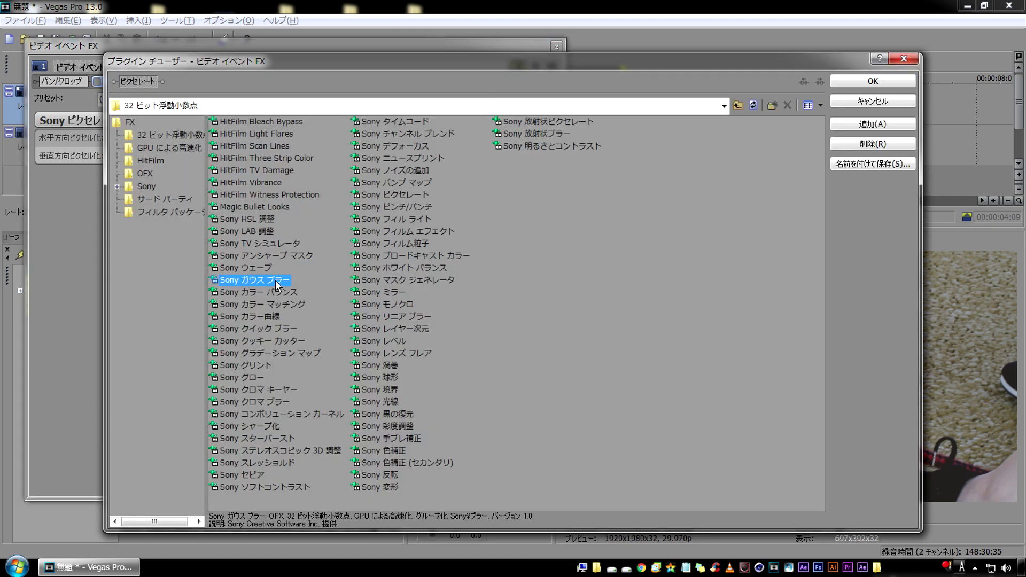
{"action": "left_click", "coordinate": [873, 82]}
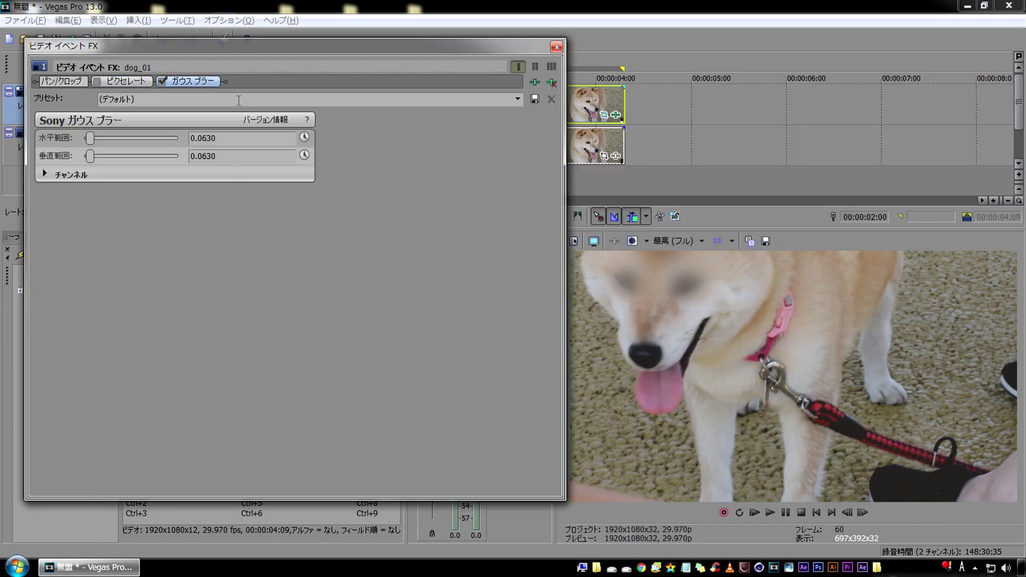
{"action": "left_click", "coordinate": [556, 48]}
{"action": "key", "text": "space"}
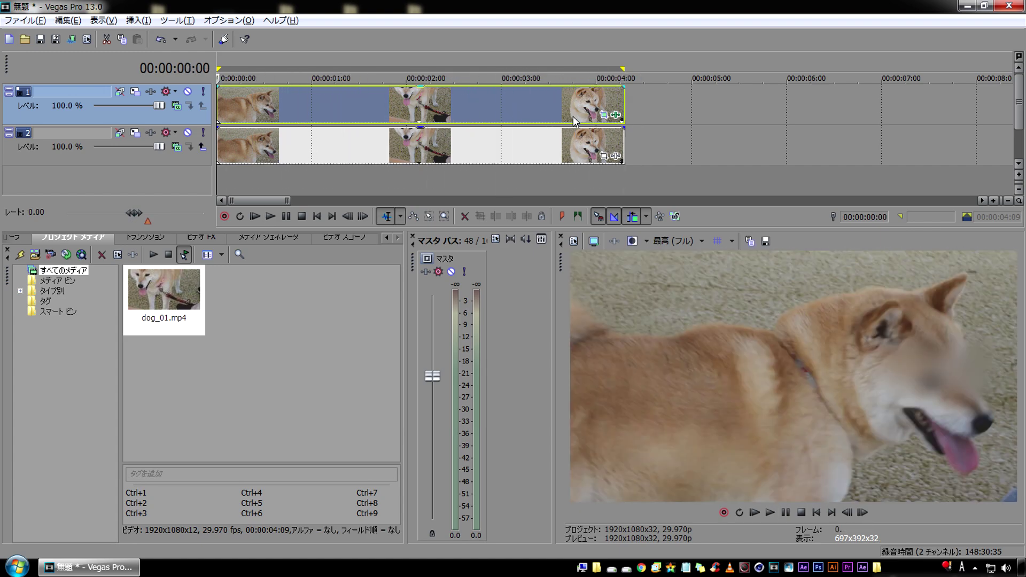
- Disable Gaussian Blur and add Sony 明るさとコントラスト with brightness -1.000 for a black box
{"action": "left_click", "coordinate": [615, 116]}
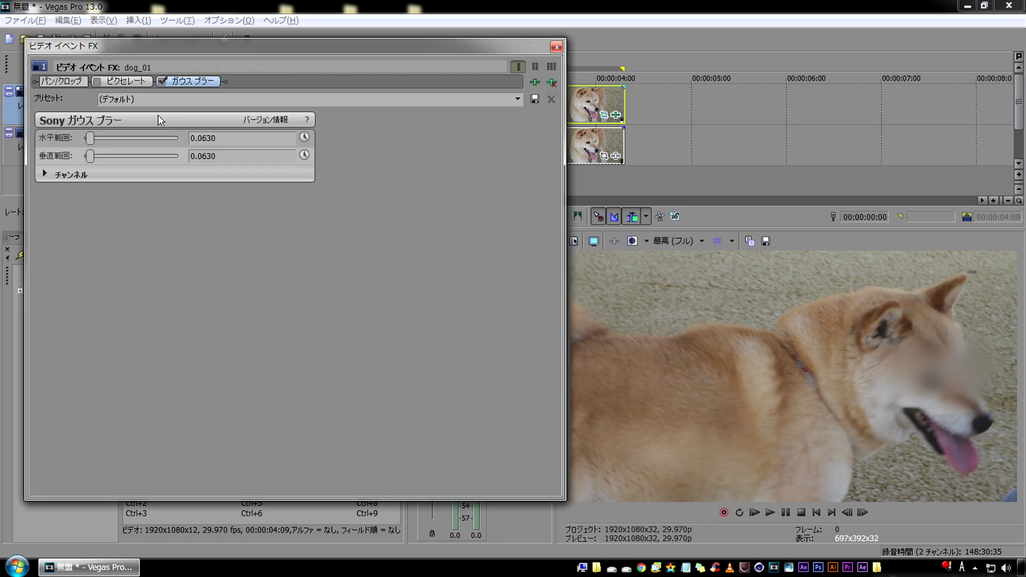
{"action": "left_click", "coordinate": [163, 82]}
{"action": "left_click", "coordinate": [533, 84]}
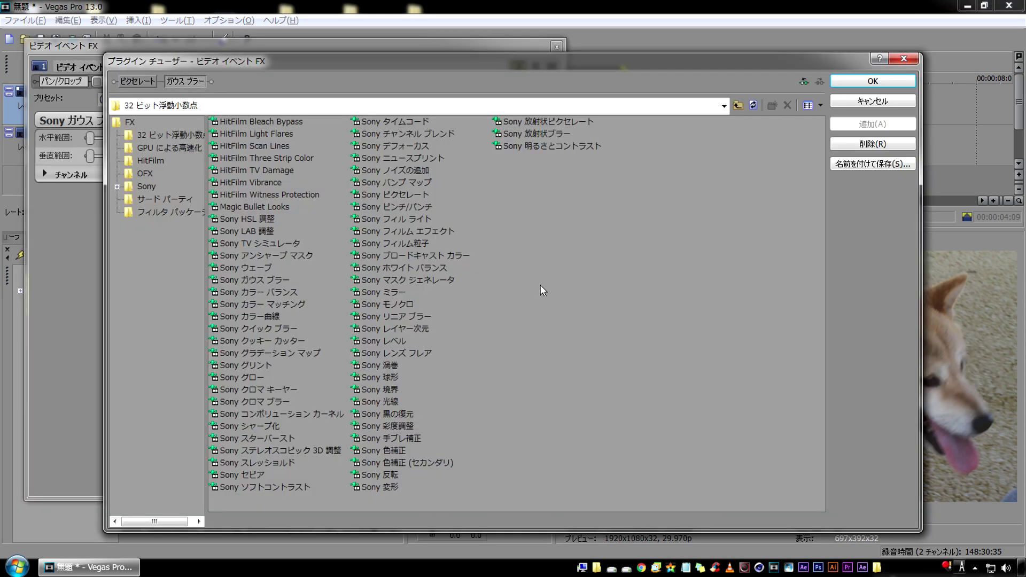
{"action": "double_click", "coordinate": [556, 147]}
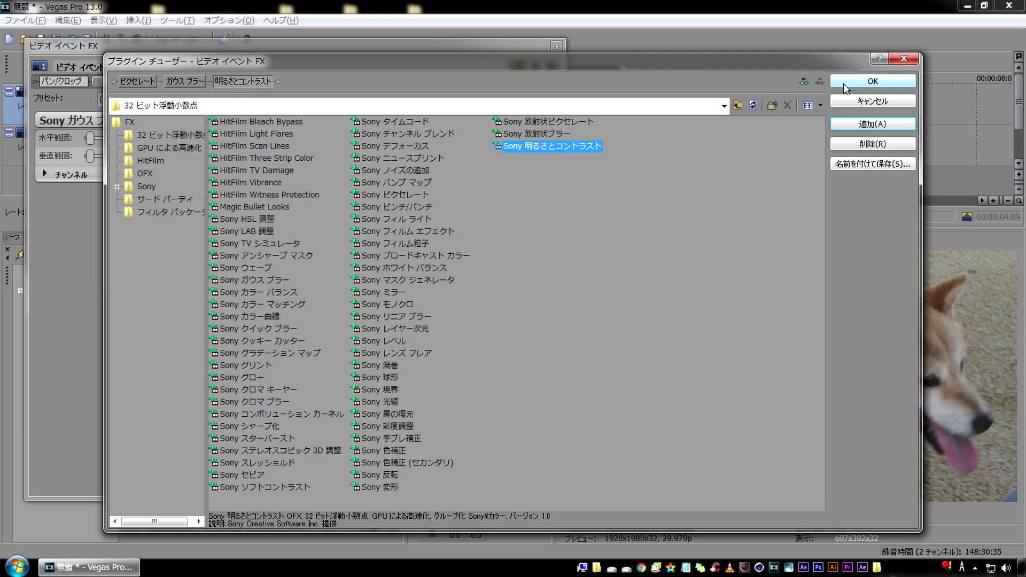
{"action": "left_click", "coordinate": [845, 84]}
{"action": "left_click_drag", "start_coordinate": [157, 140], "coordinate": [101, 142]}
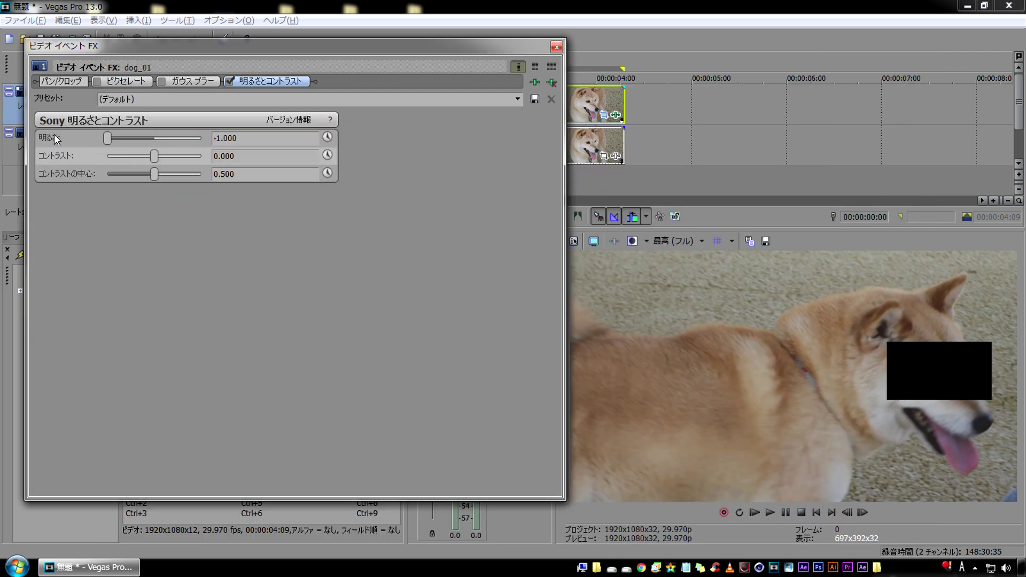
{"action": "left_click", "coordinate": [556, 49]}
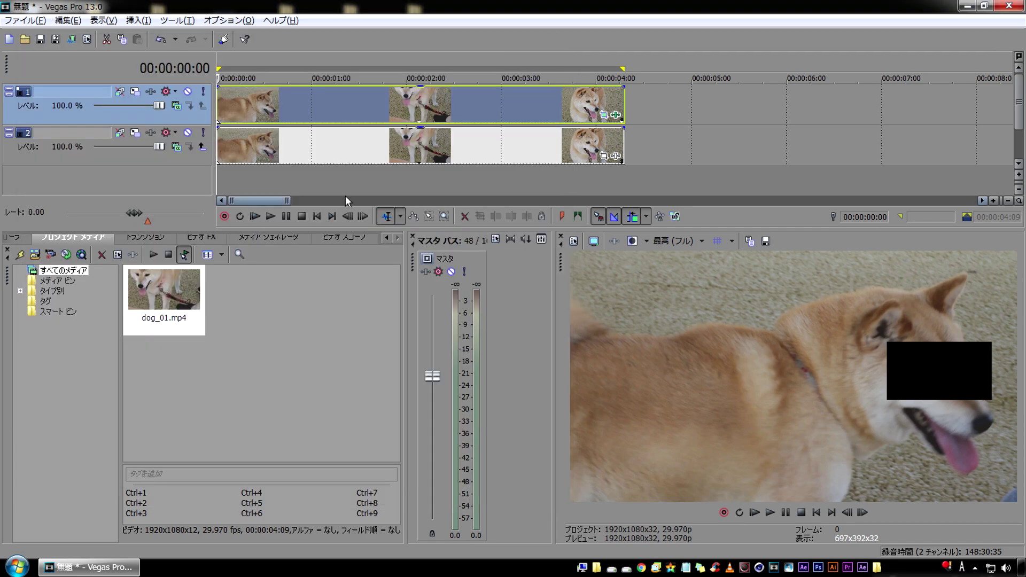
{"action": "key", "text": "space"}
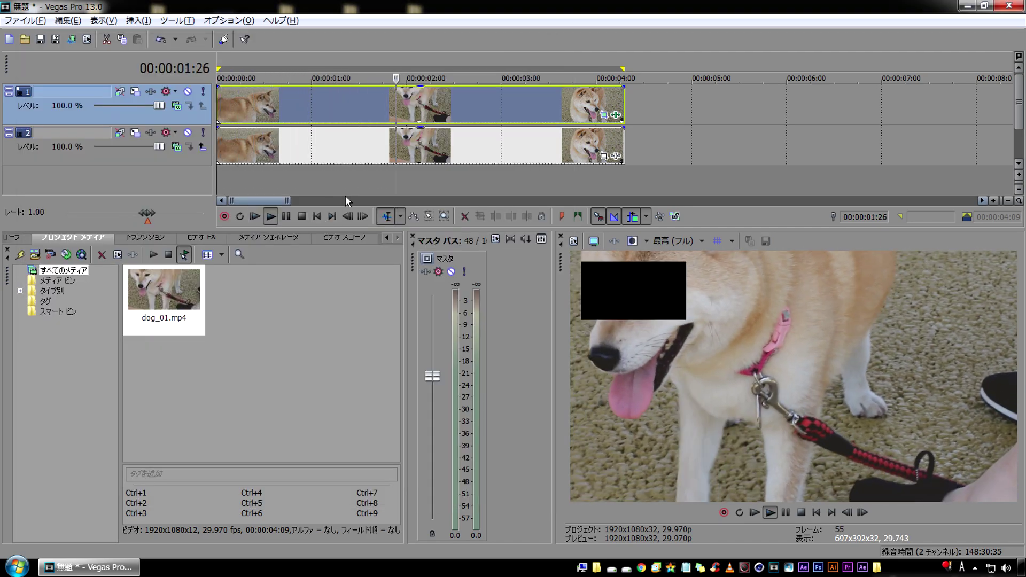